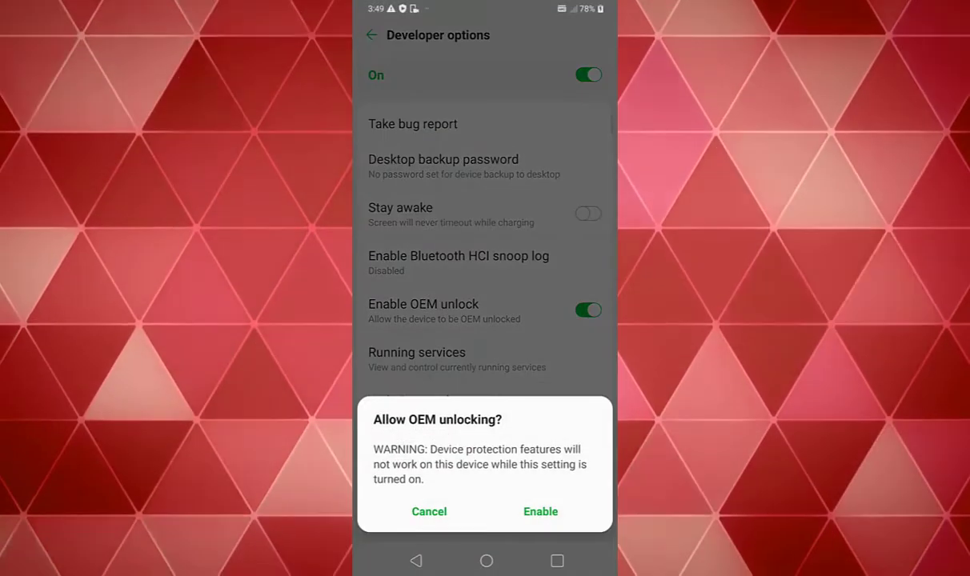
Allow OEM unlocking in the phone's developer options and return to the home screen.
{"action": "left_click", "coordinate": [540, 511]}
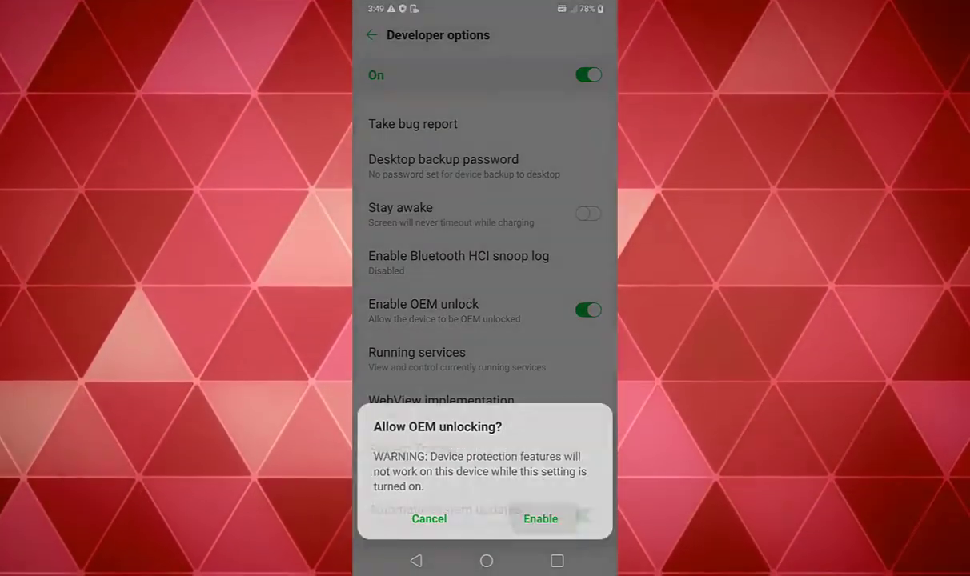
{"action": "left_click", "coordinate": [371, 35]}
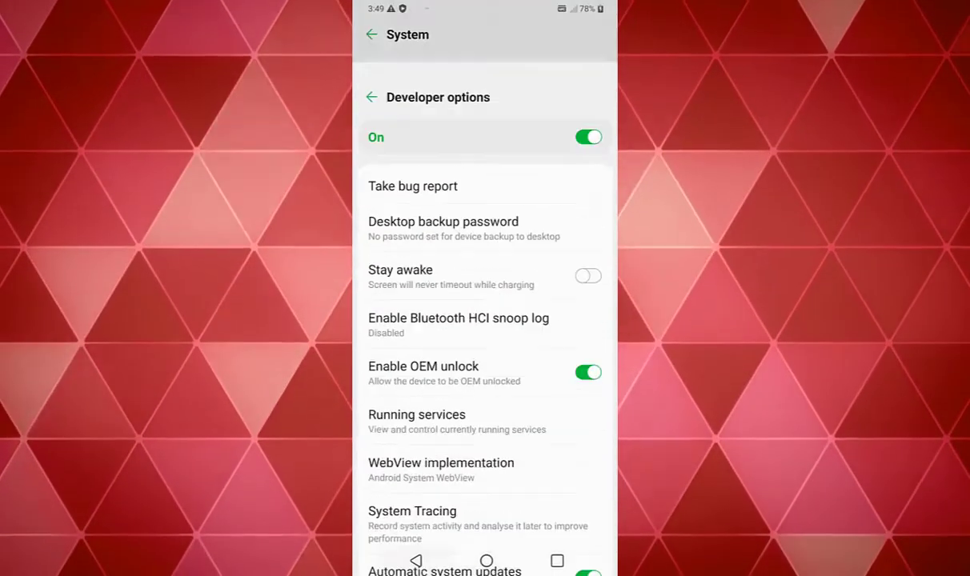
{"action": "left_click", "coordinate": [372, 35]}
{"action": "left_click", "coordinate": [486, 561]}
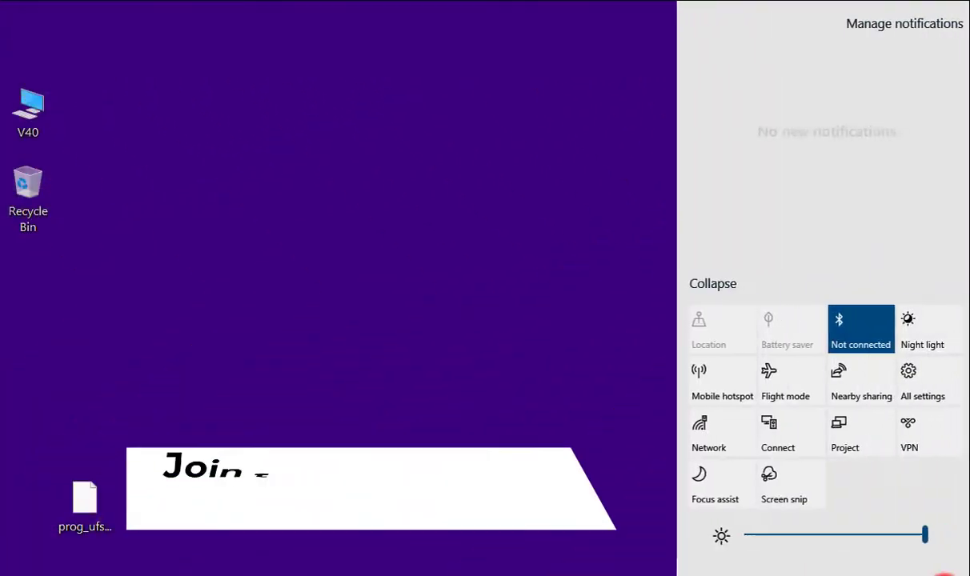
Close the notification pane on the computer and open the LG V40 group in Telegram.
{"action": "left_click", "coordinate": [946, 572]}
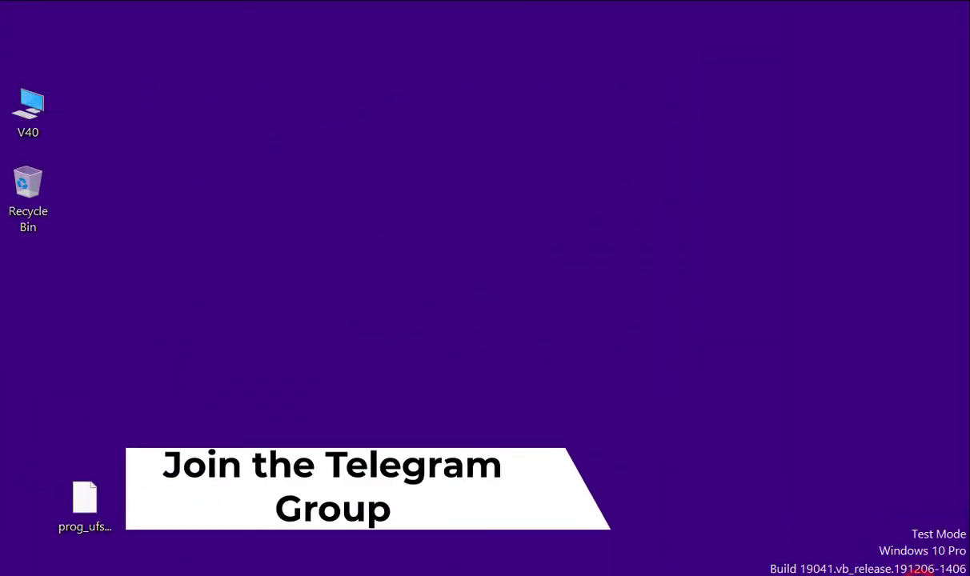
{"action": "left_click", "coordinate": [921, 562]}
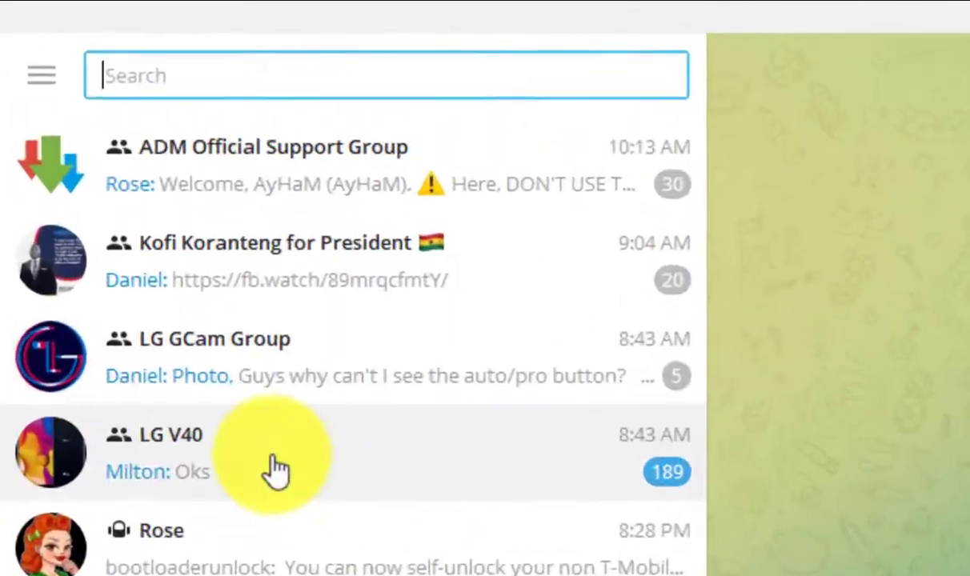
{"action": "left_click", "coordinate": [132, 227]}
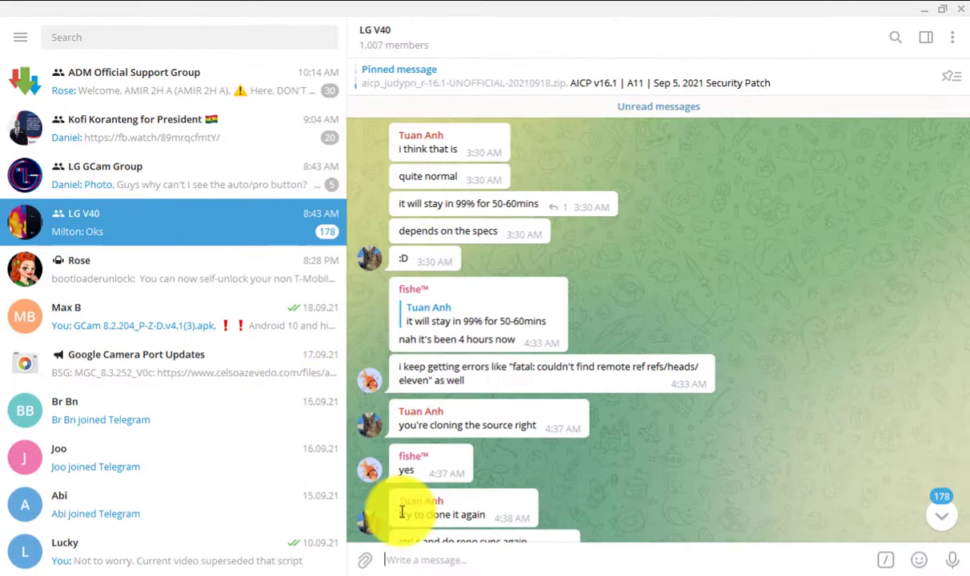
Send /notes to the LG V40 group and start the Rose bot to get the list of notes.
{"action": "left_click", "coordinate": [449, 563]}
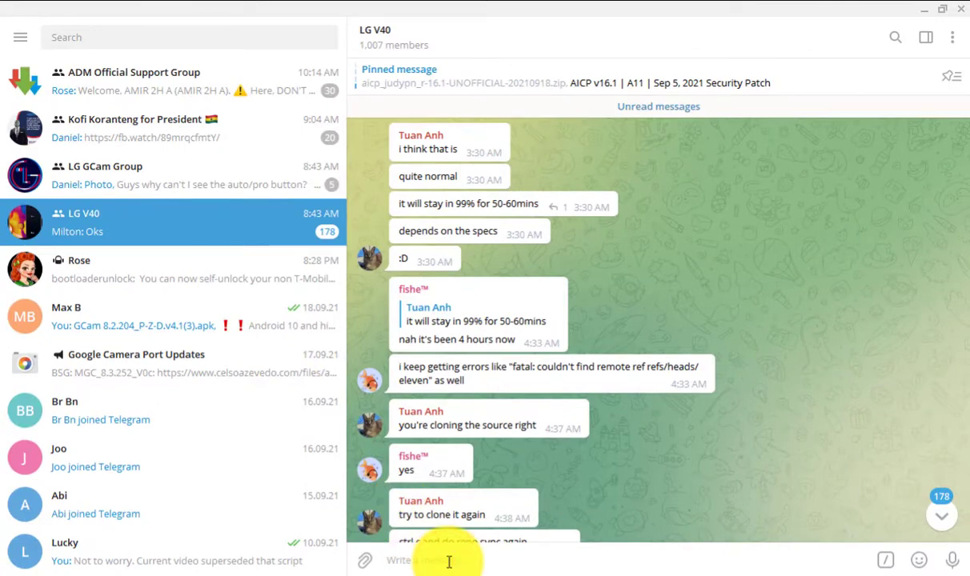
{"action": "type", "text": "/notes"}
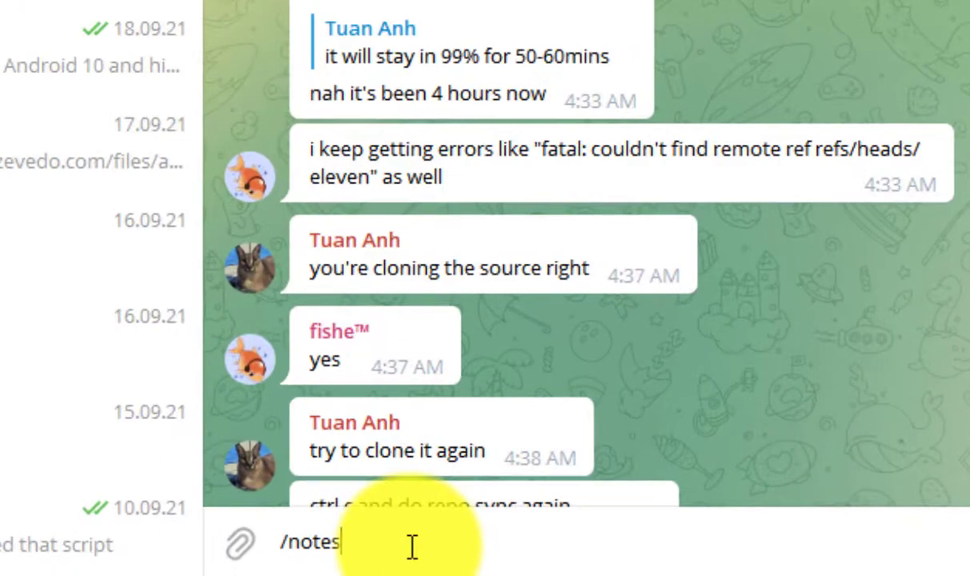
{"action": "key", "text": "Return"}
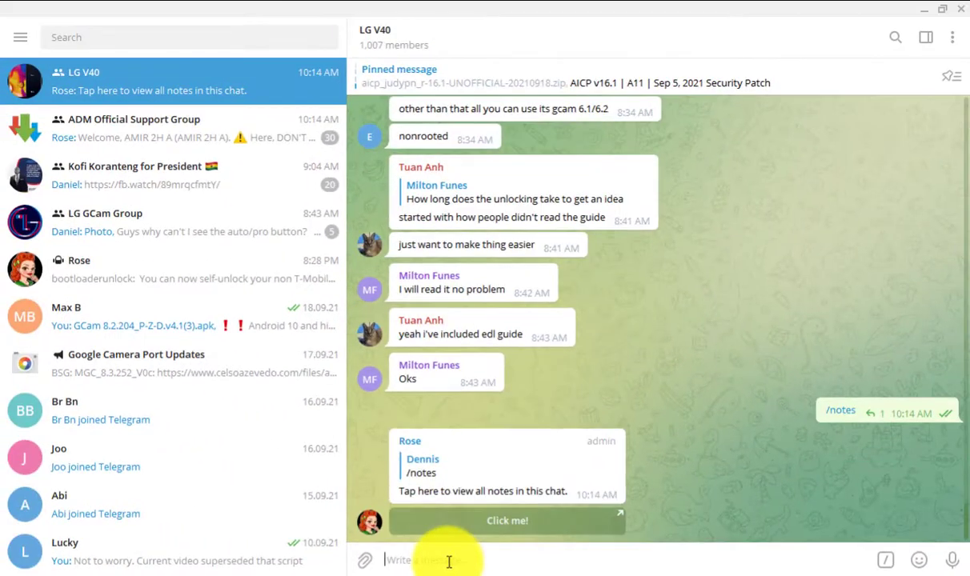
{"action": "left_click", "coordinate": [500, 522]}
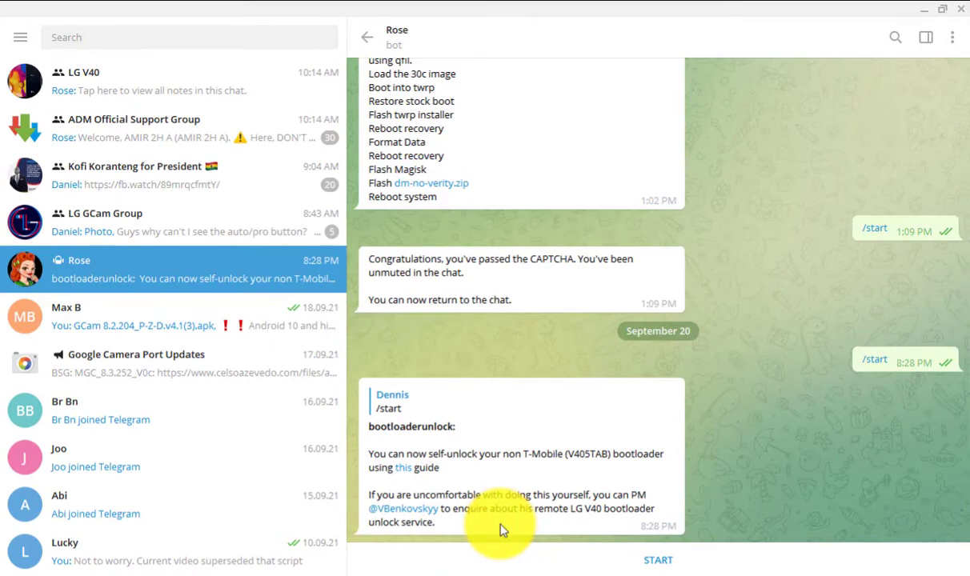
{"action": "left_click", "coordinate": [503, 558]}
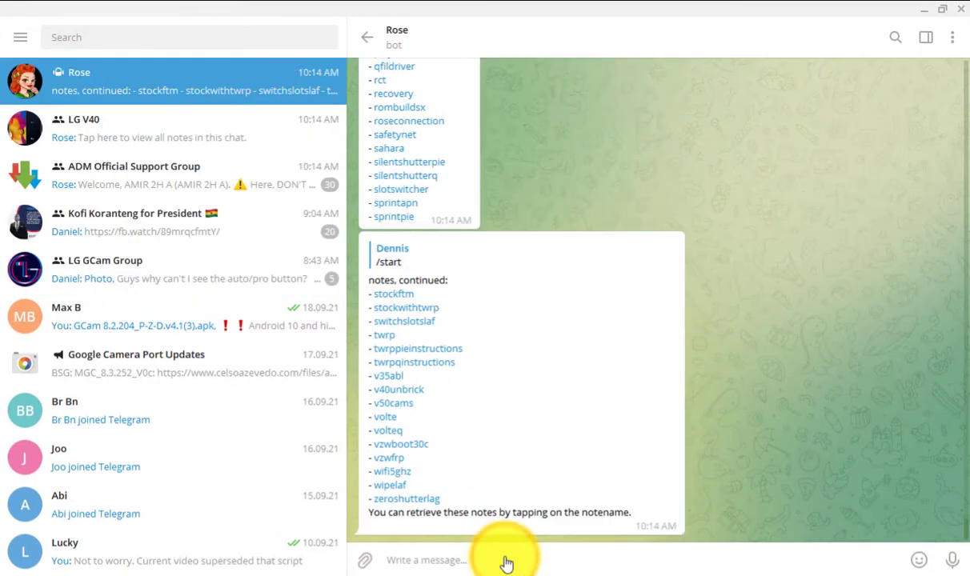
Retrieve the bootloaderunlock note from the bot's list of LG V40 notes.
{"action": "scroll", "coordinate": [469, 352], "scroll_direction": "up", "scroll_amount": 3}
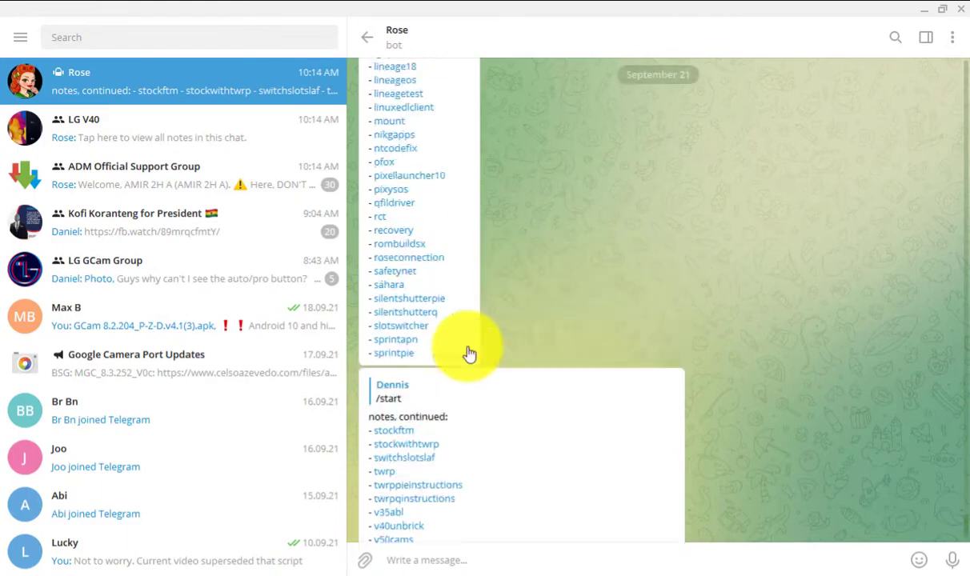
{"action": "scroll", "coordinate": [469, 352], "scroll_direction": "up", "scroll_amount": 10}
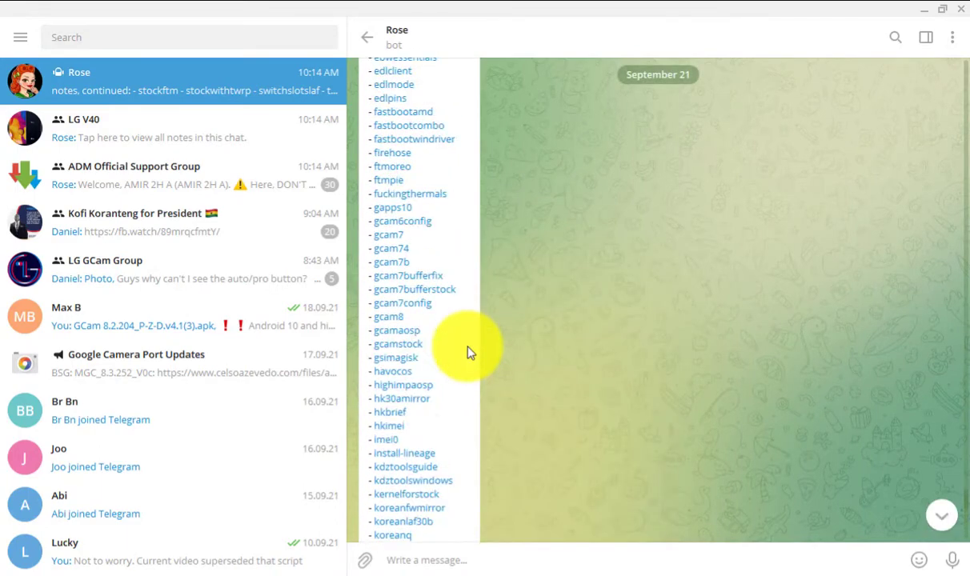
{"action": "scroll", "coordinate": [471, 352], "scroll_direction": "up", "scroll_amount": 4}
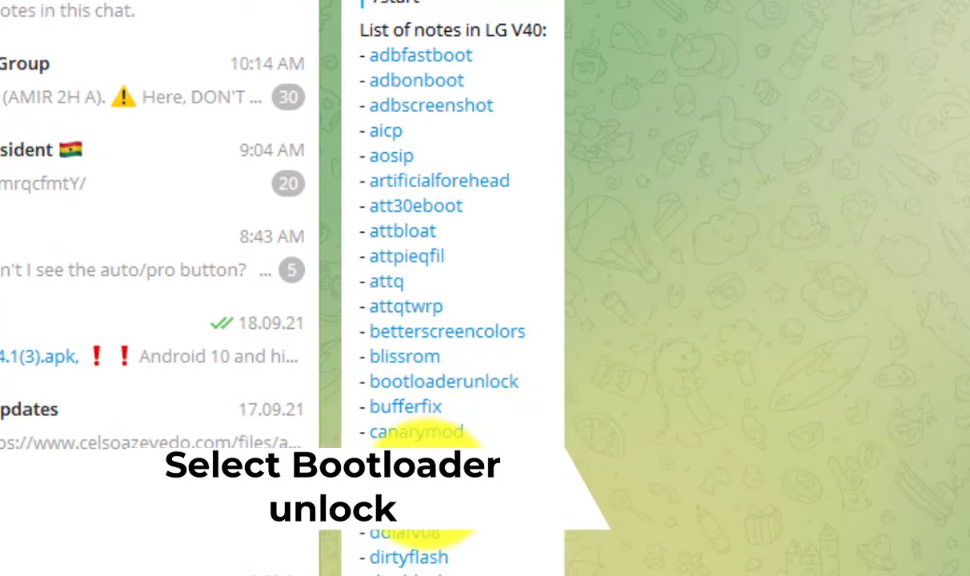
{"action": "left_click", "coordinate": [424, 383]}
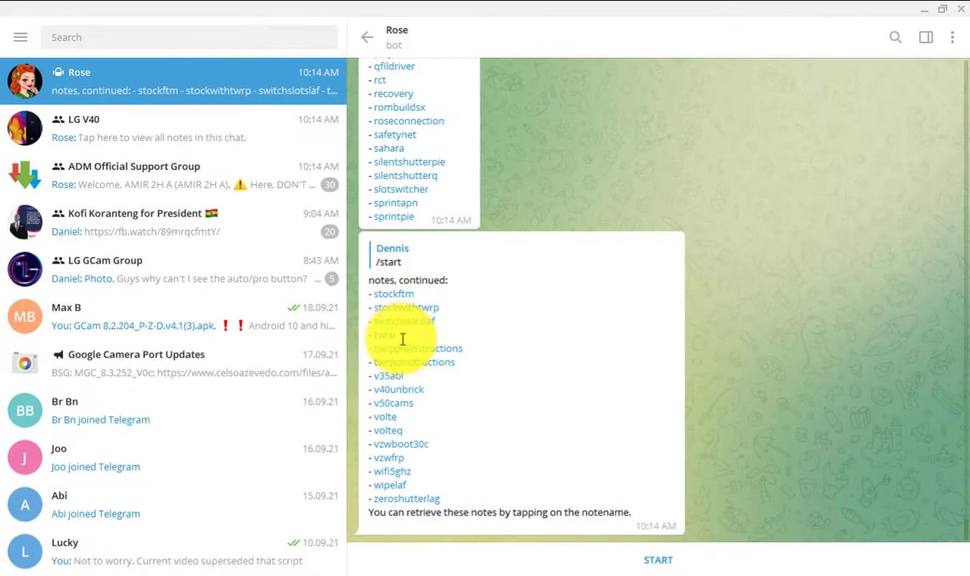
{"action": "left_click", "coordinate": [547, 559]}
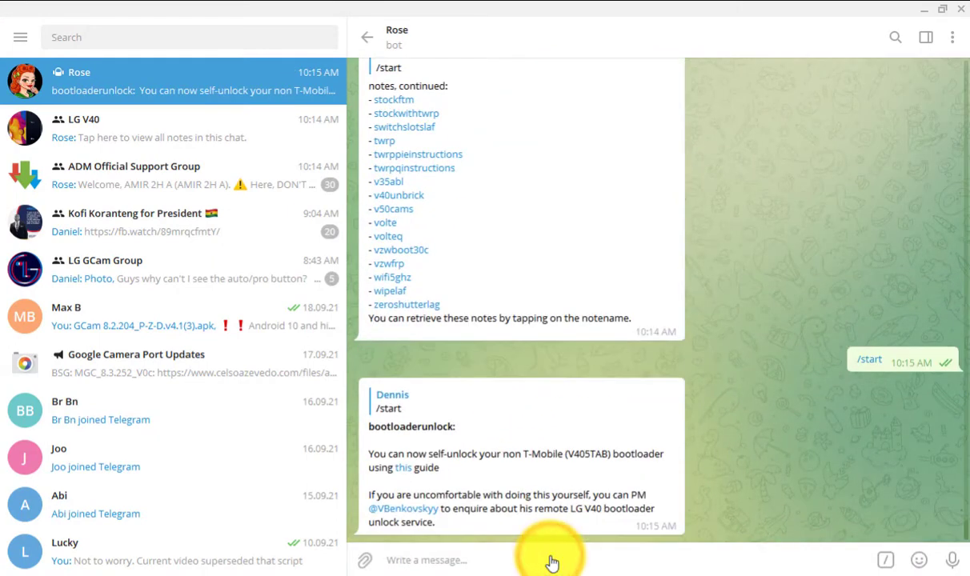
Open the XDA guide linked in the bootloaderunlock note and go to its attachments.
{"action": "left_click", "coordinate": [405, 470]}
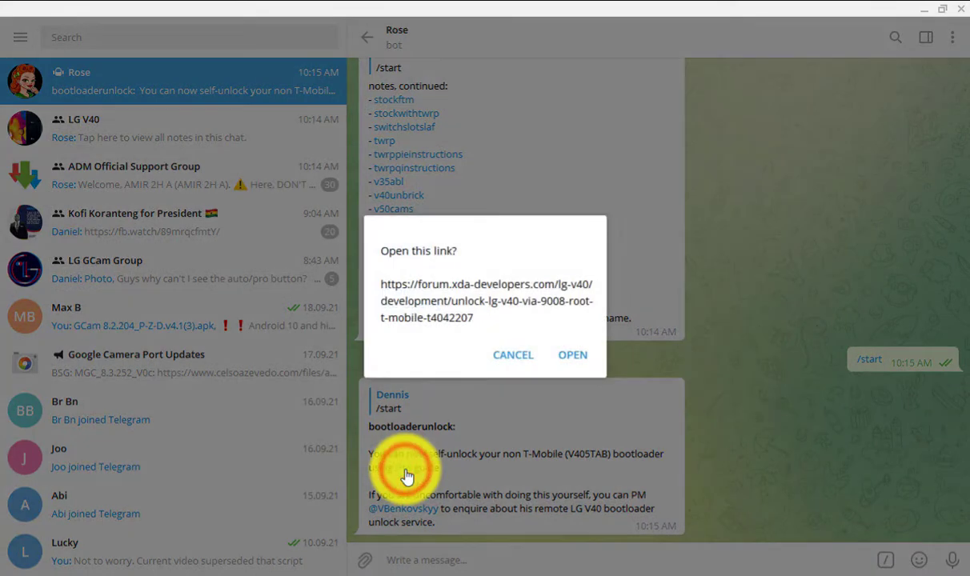
{"action": "left_click", "coordinate": [578, 358]}
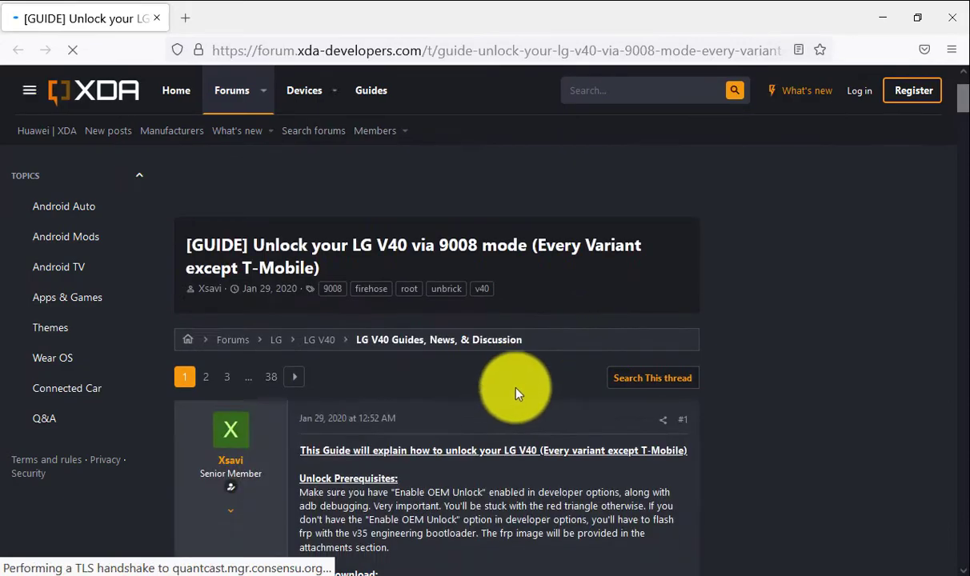
{"action": "scroll", "coordinate": [494, 389], "scroll_direction": "down", "scroll_amount": 10}
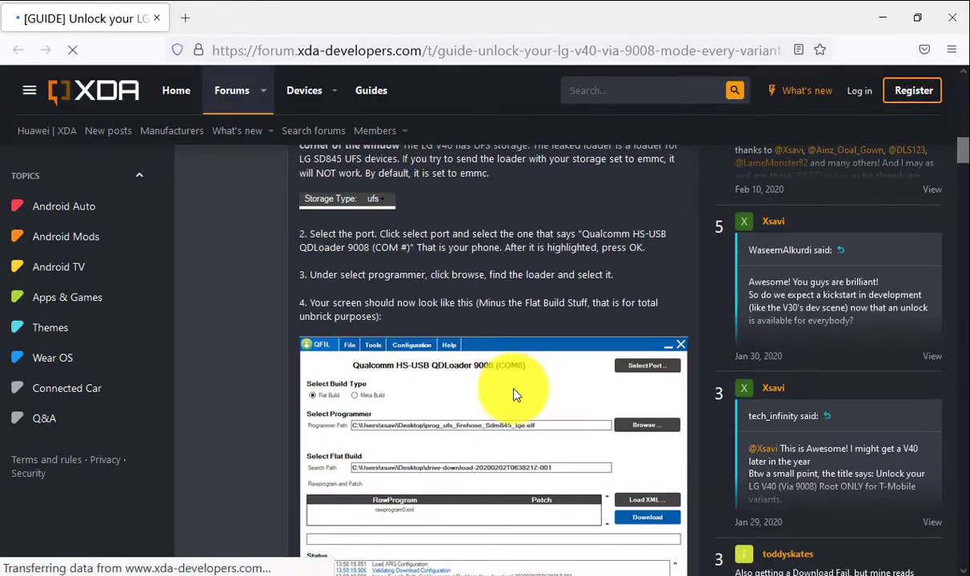
{"action": "scroll", "coordinate": [515, 392], "scroll_direction": "down", "scroll_amount": 4}
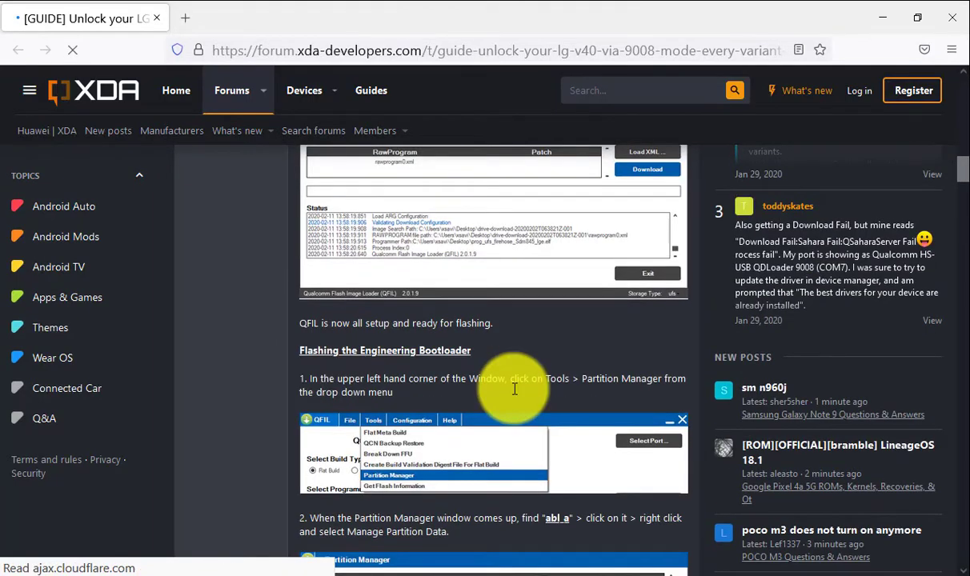
{"action": "scroll", "coordinate": [514, 390], "scroll_direction": "down", "scroll_amount": 8}
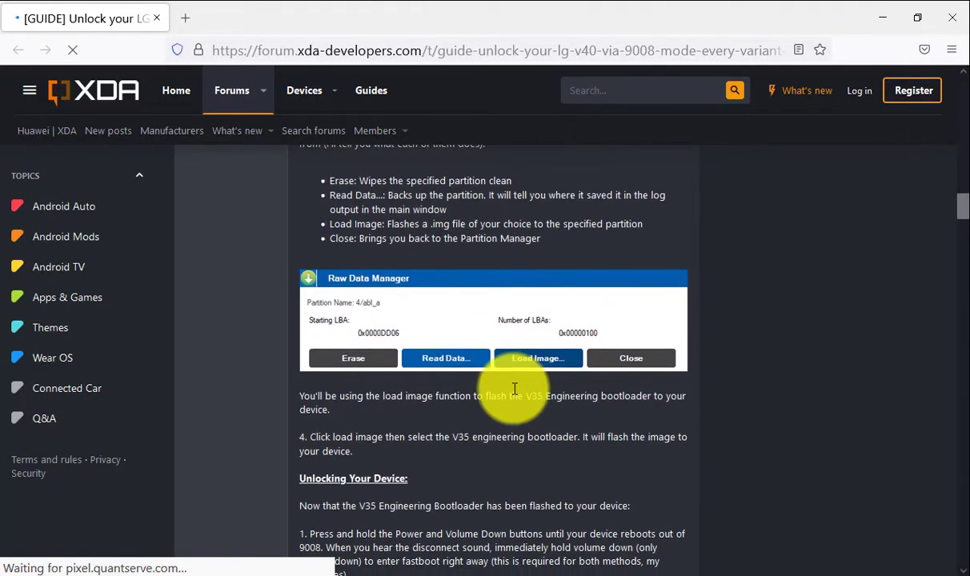
{"action": "scroll", "coordinate": [514, 390], "scroll_direction": "down", "scroll_amount": 9}
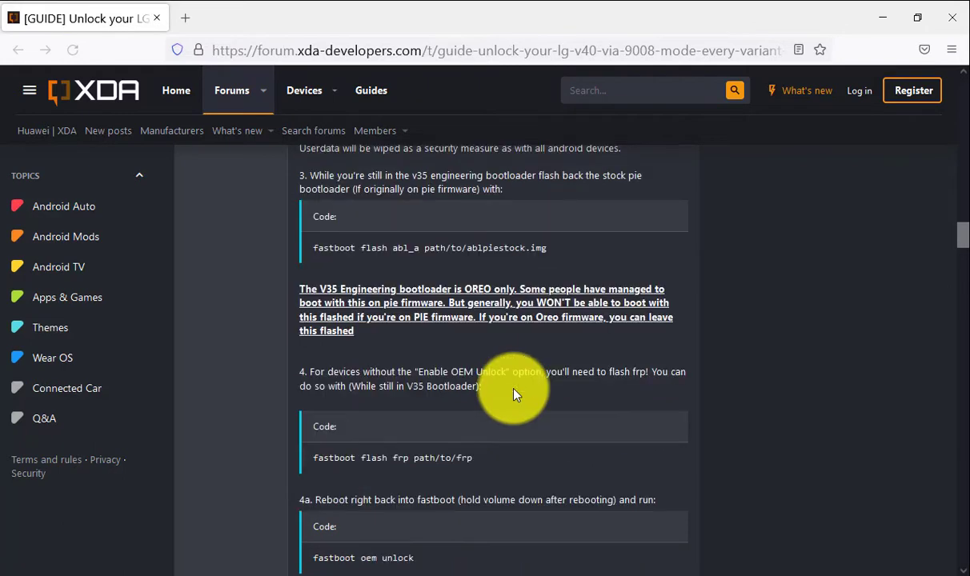
{"action": "scroll", "coordinate": [515, 392], "scroll_direction": "down", "scroll_amount": 1}
{"action": "scroll", "coordinate": [514, 392], "scroll_direction": "up", "scroll_amount": 1}
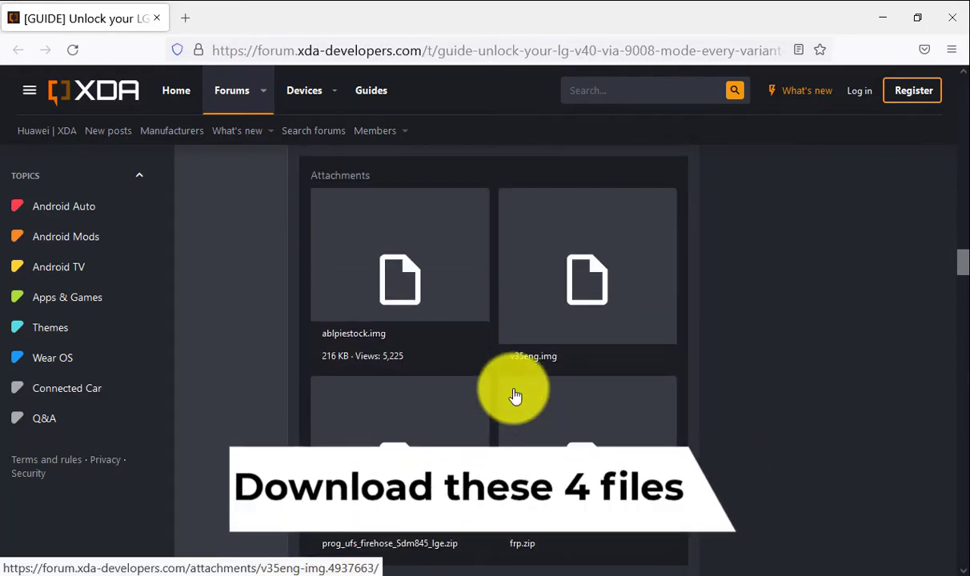
Download the ablpiestock.img and v35eng.img attachments from the guide, saving both files.
{"action": "left_click", "coordinate": [552, 444]}
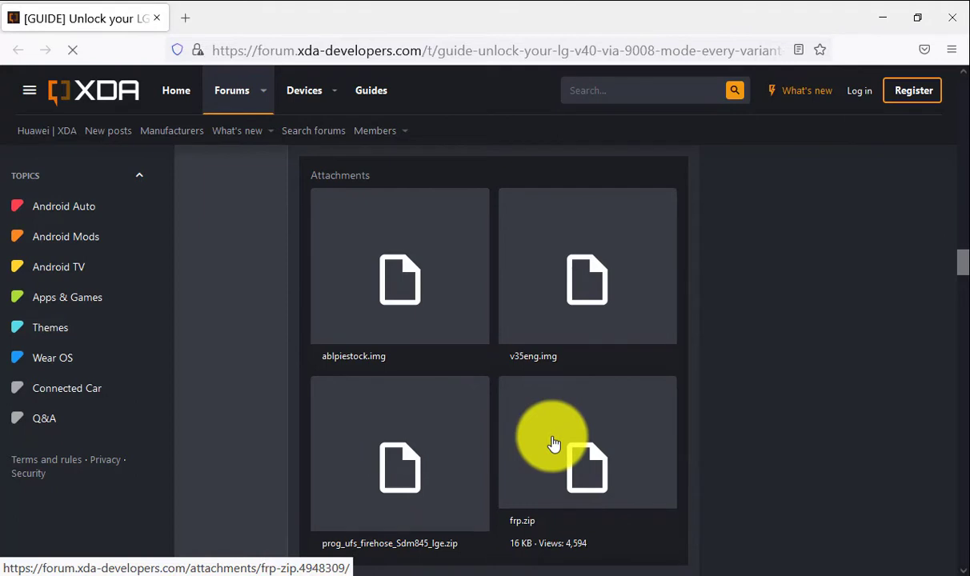
{"action": "left_click", "coordinate": [378, 346]}
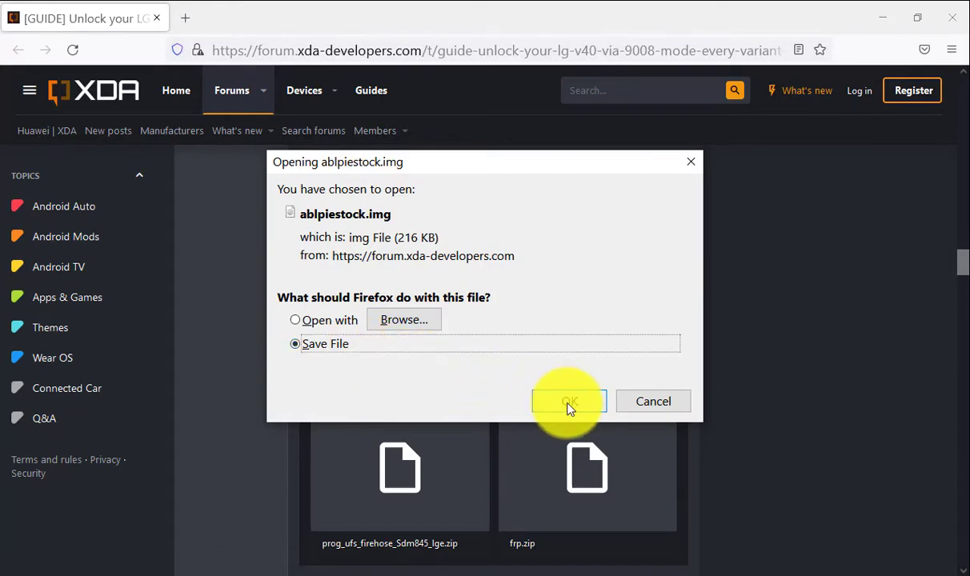
{"action": "left_click", "coordinate": [569, 402]}
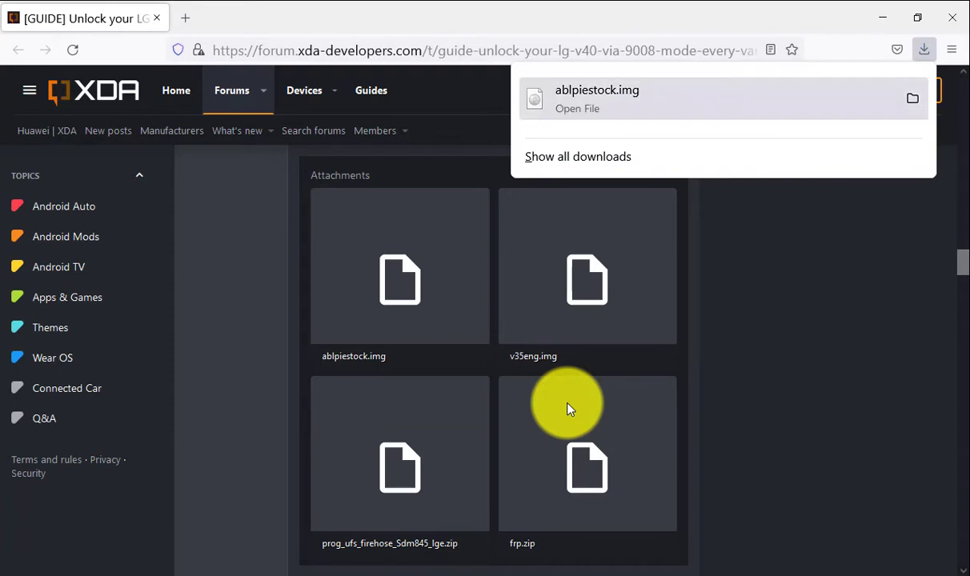
{"action": "left_click", "coordinate": [547, 361]}
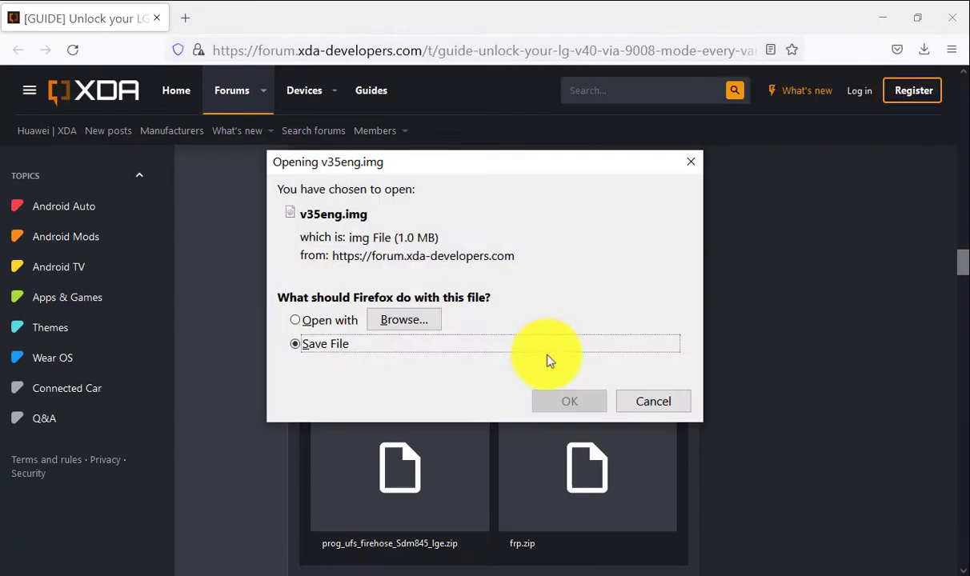
{"action": "left_click", "coordinate": [570, 402]}
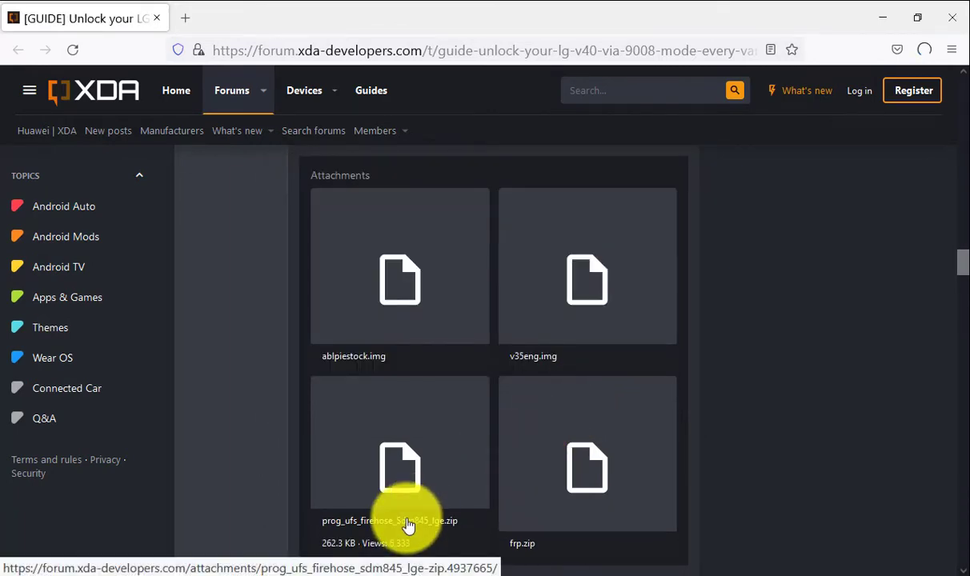
Download the prog_ufs_firehose_Sdm845_lge.zip and frp.zip attachments from the guide, saving both files.
{"action": "left_click", "coordinate": [406, 522]}
{"action": "left_click", "coordinate": [570, 402]}
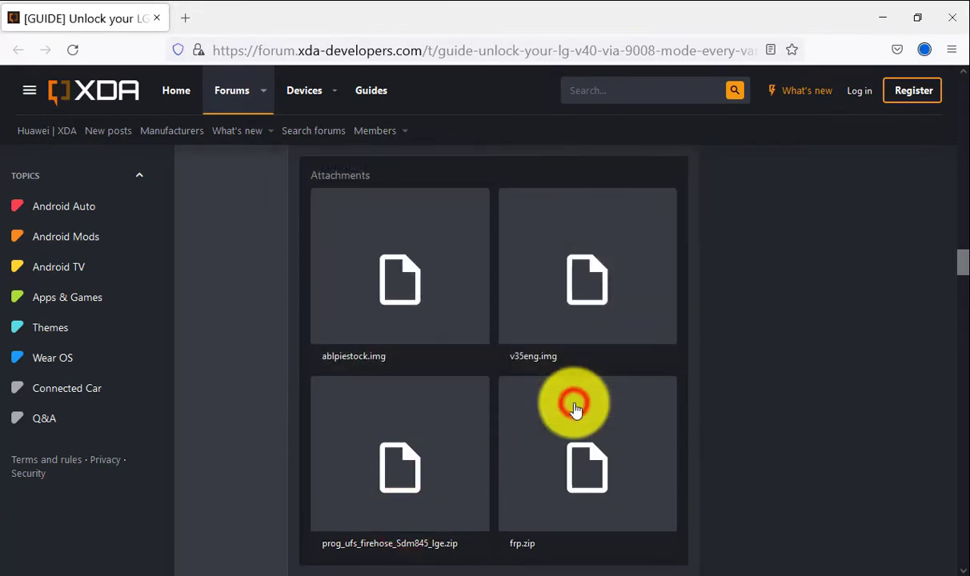
{"action": "left_click", "coordinate": [576, 410]}
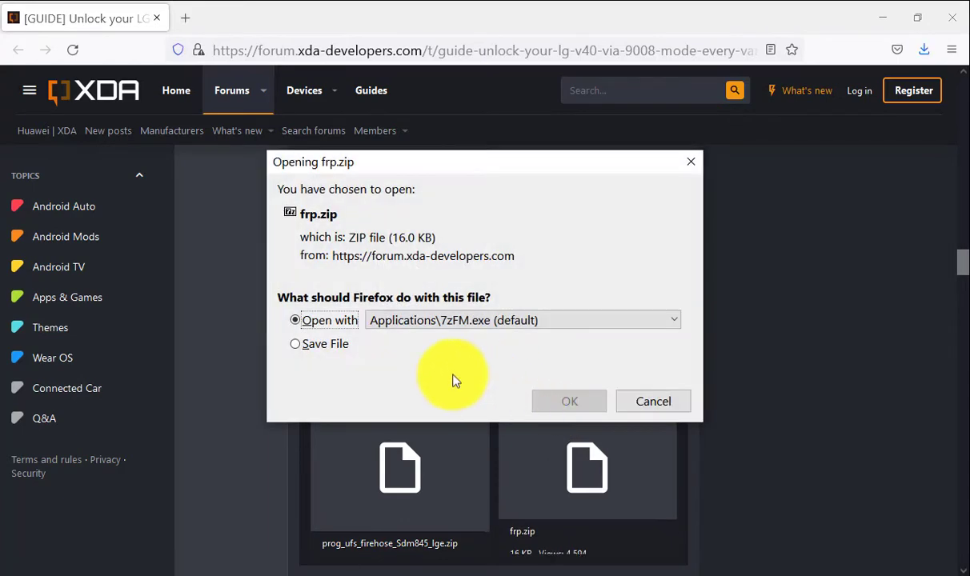
{"action": "left_click", "coordinate": [328, 345]}
{"action": "left_click", "coordinate": [570, 401]}
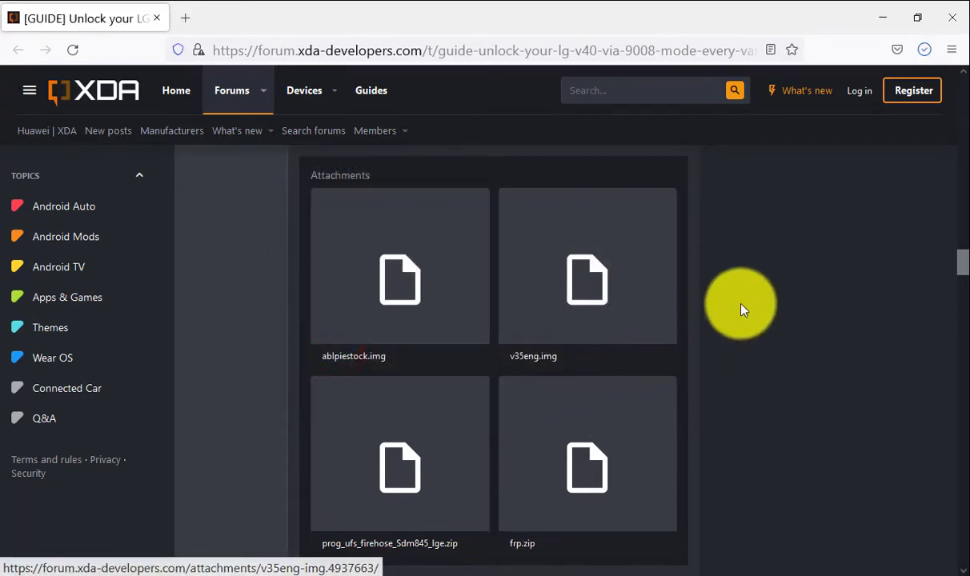
Switch to the Unlock Bootloader V40 folder in Google Drive and select the Android bootloader interface zip, followed by platform-tools_r31.0.3-windows.zip.
{"action": "scroll", "coordinate": [741, 310], "scroll_direction": "up", "scroll_amount": 1}
{"action": "scroll", "coordinate": [741, 309], "scroll_direction": "up", "scroll_amount": 6}
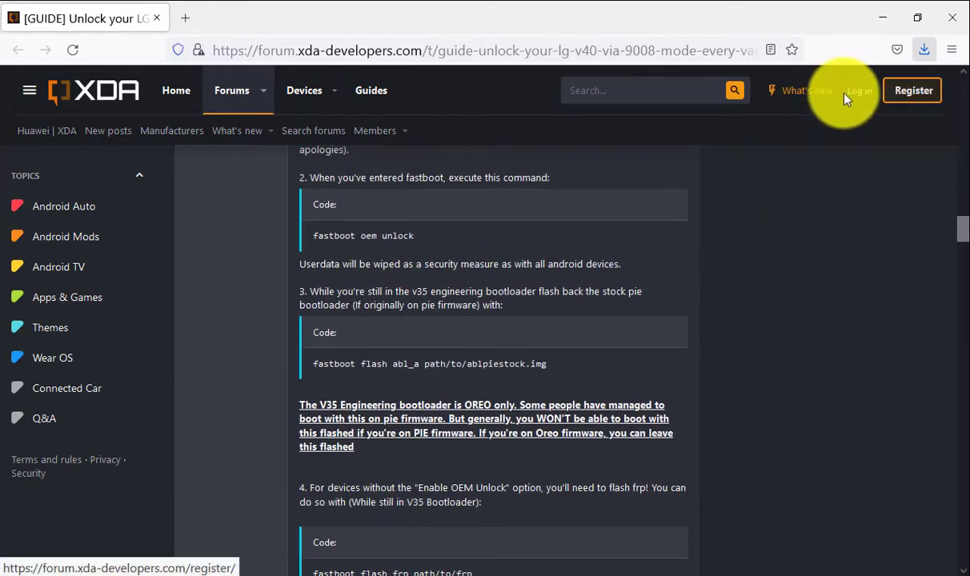
{"action": "left_click", "coordinate": [883, 16]}
{"action": "left_click", "coordinate": [244, 570]}
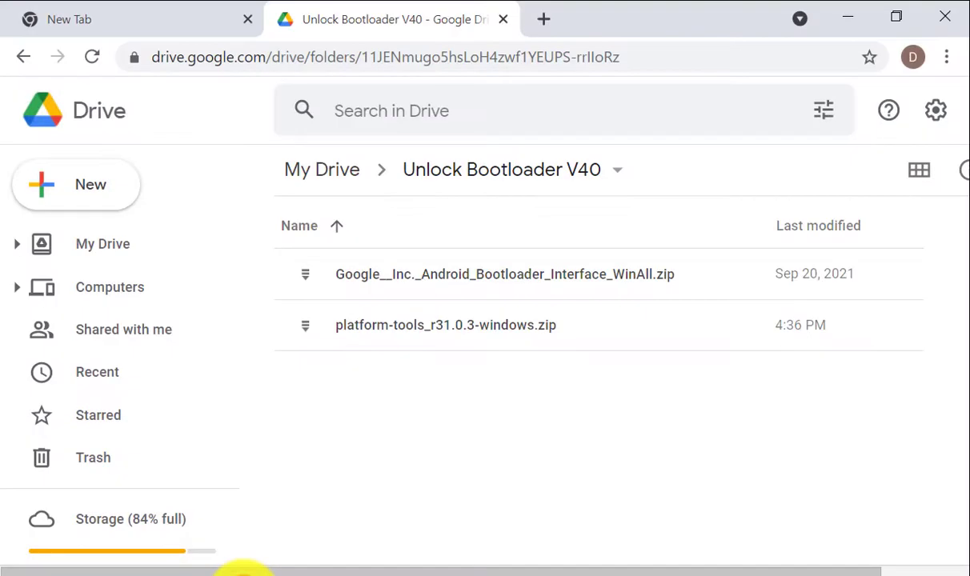
{"action": "left_click", "coordinate": [452, 272]}
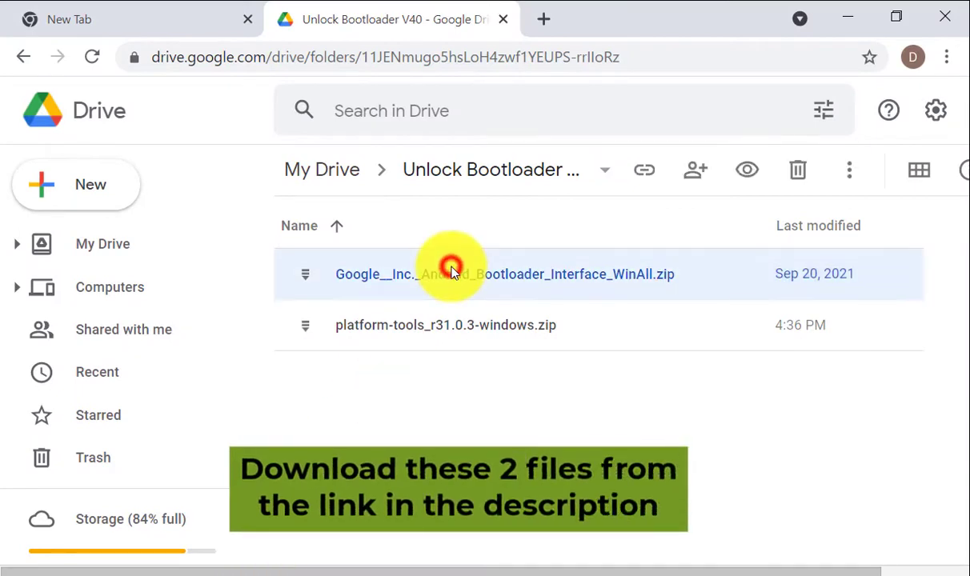
{"action": "left_click", "coordinate": [457, 337]}
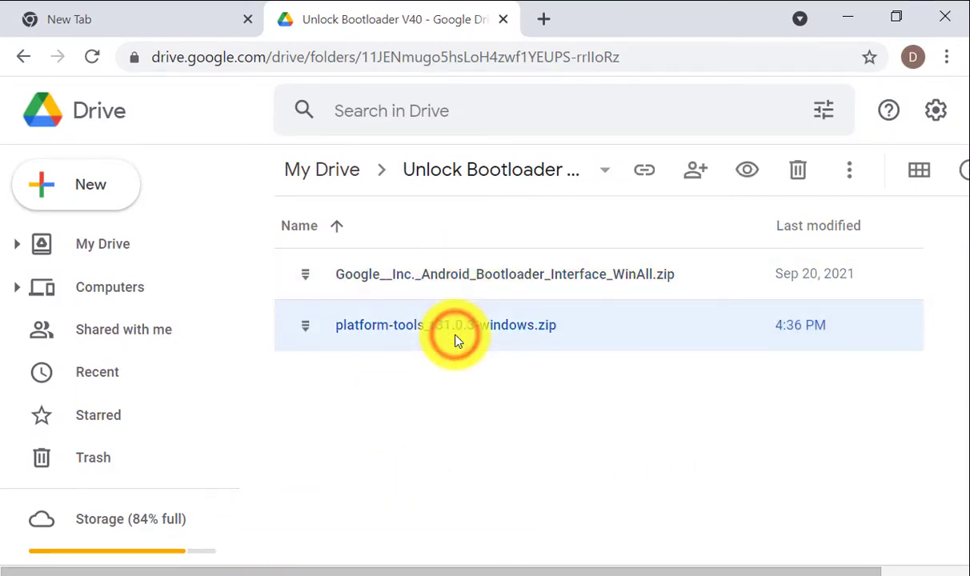
Leave the browser and open the Downloads folder in File Explorer, keeping its window clear of the desktop's V40 icon.
{"action": "left_click", "coordinate": [848, 16]}
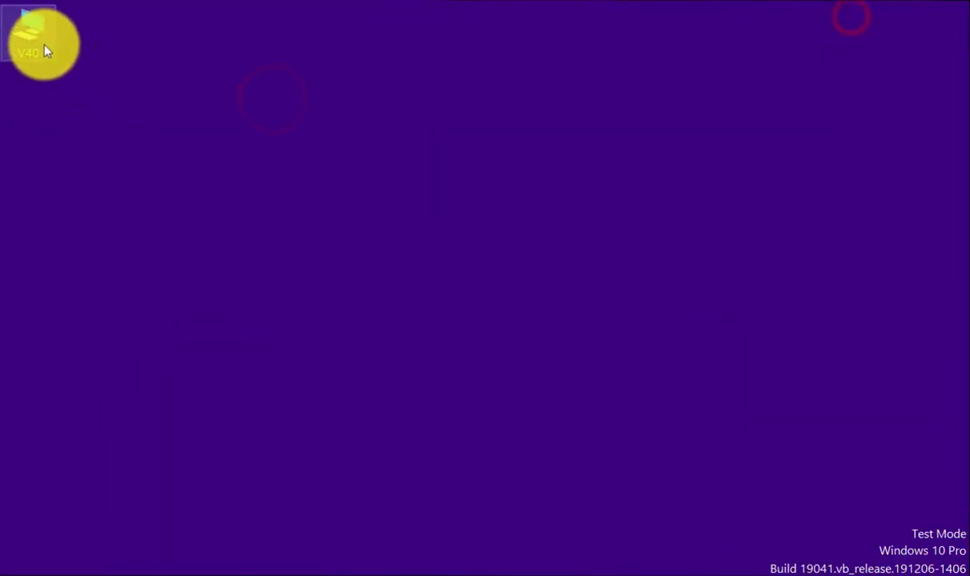
{"action": "double_click", "coordinate": [40, 44]}
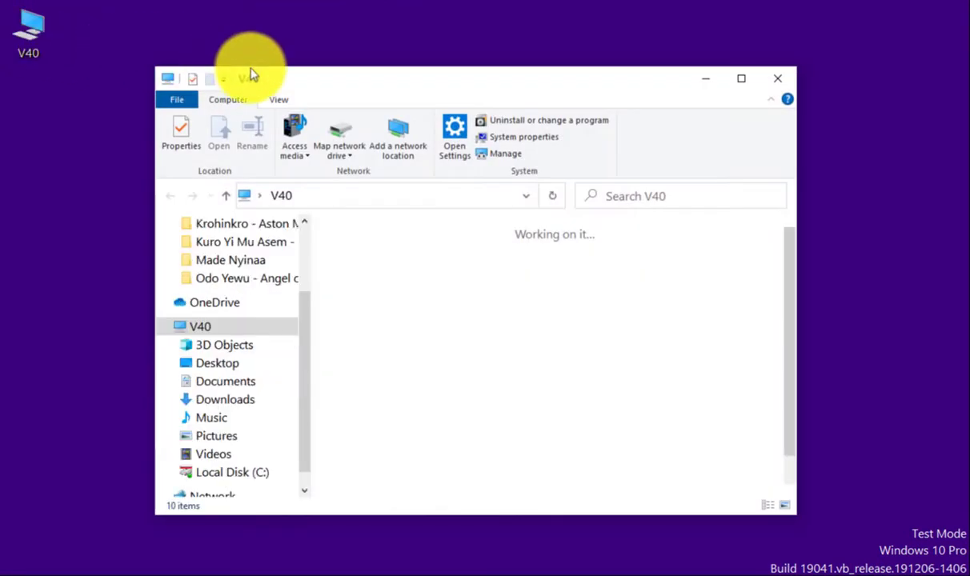
{"action": "left_click_drag", "start_coordinate": [328, 77], "coordinate": [561, 79]}
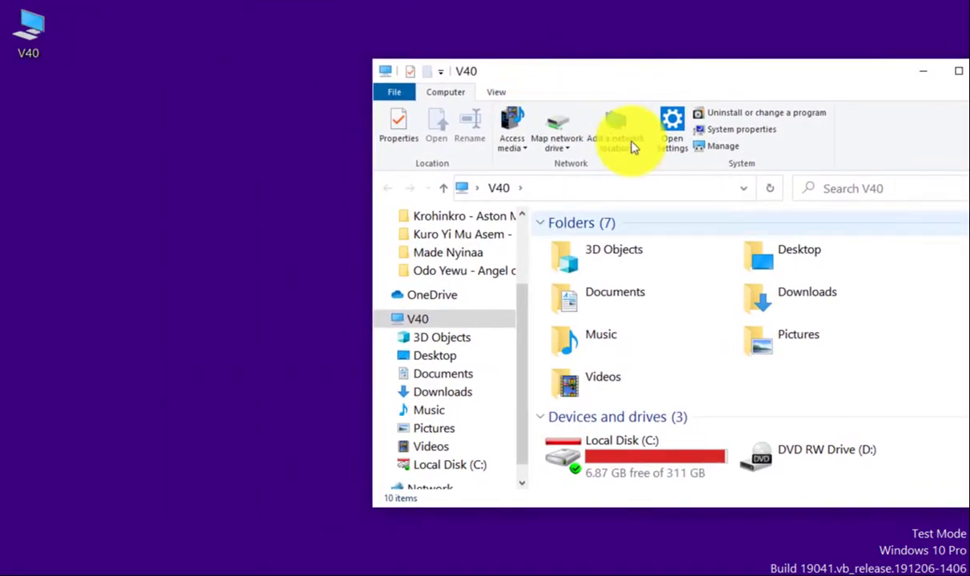
{"action": "left_click", "coordinate": [814, 296]}
{"action": "double_click", "coordinate": [813, 296]}
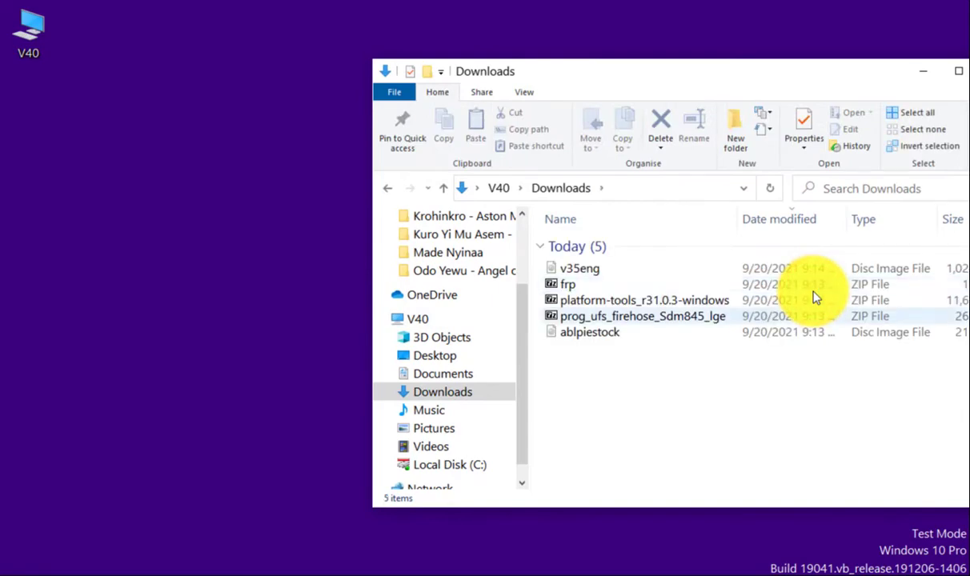
Open a second File Explorer window showing the root of Local Disk (C:).
{"action": "double_click", "coordinate": [44, 34]}
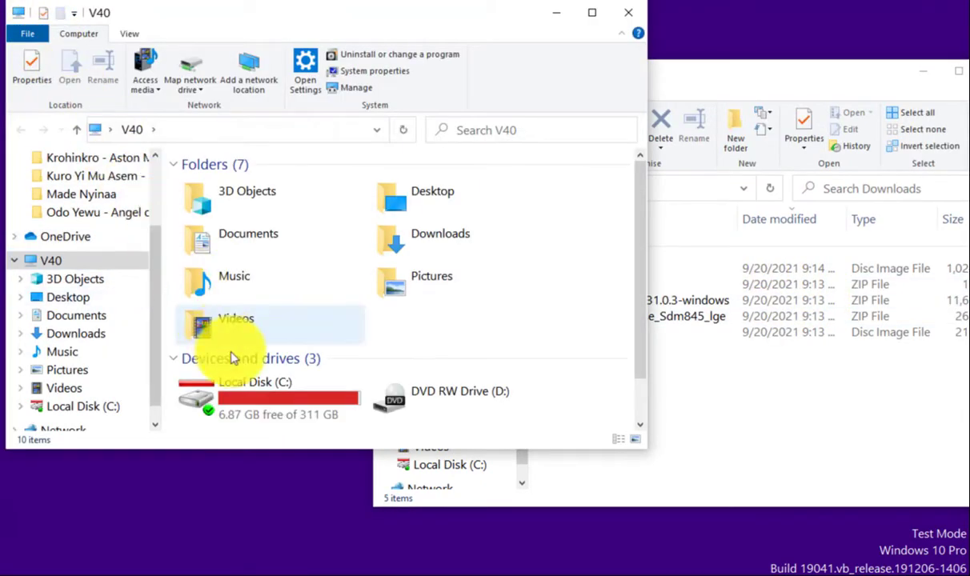
{"action": "left_click", "coordinate": [258, 402]}
{"action": "double_click", "coordinate": [258, 402]}
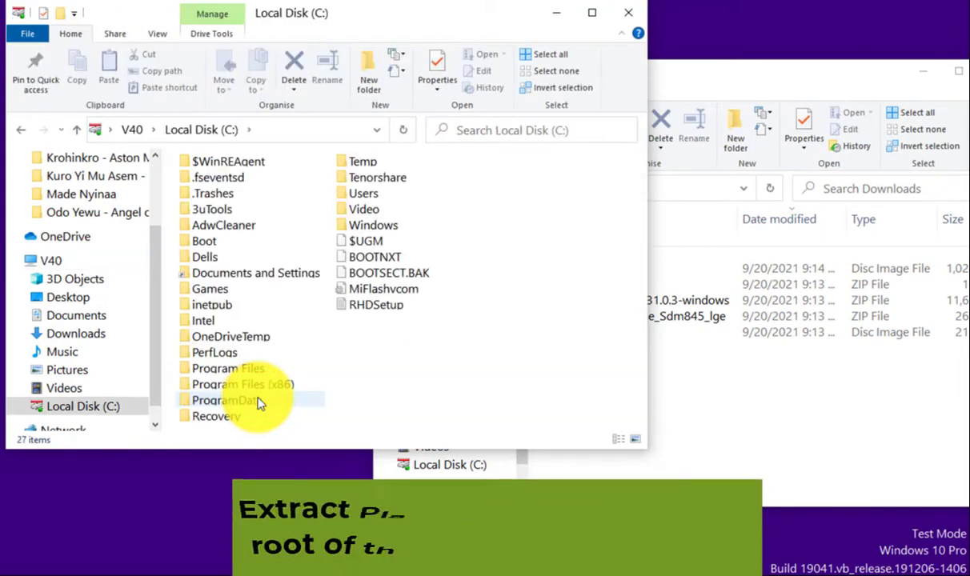
Extract the platform-tools folder from platform-tools_r31.0.3-windows.zip to the root of Local Disk (C:) and close the archive.
{"action": "left_click", "coordinate": [688, 418]}
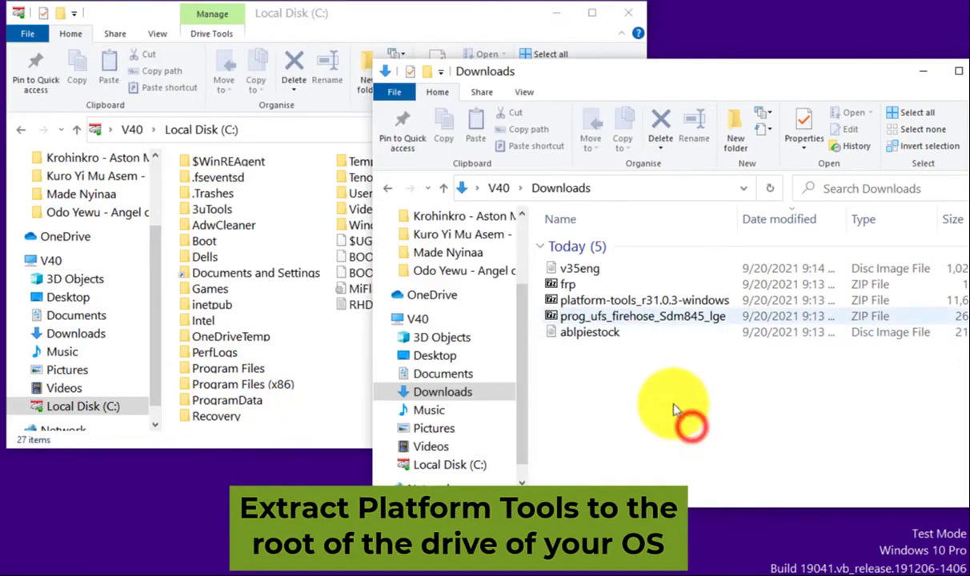
{"action": "left_click", "coordinate": [588, 301]}
{"action": "double_click", "coordinate": [588, 301]}
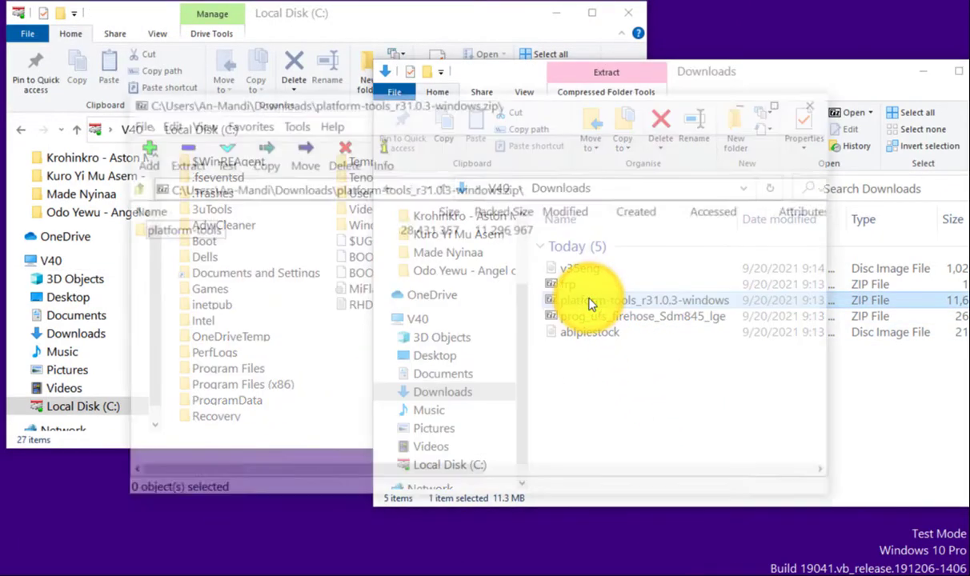
{"action": "left_click_drag", "start_coordinate": [308, 112], "coordinate": [604, 125]}
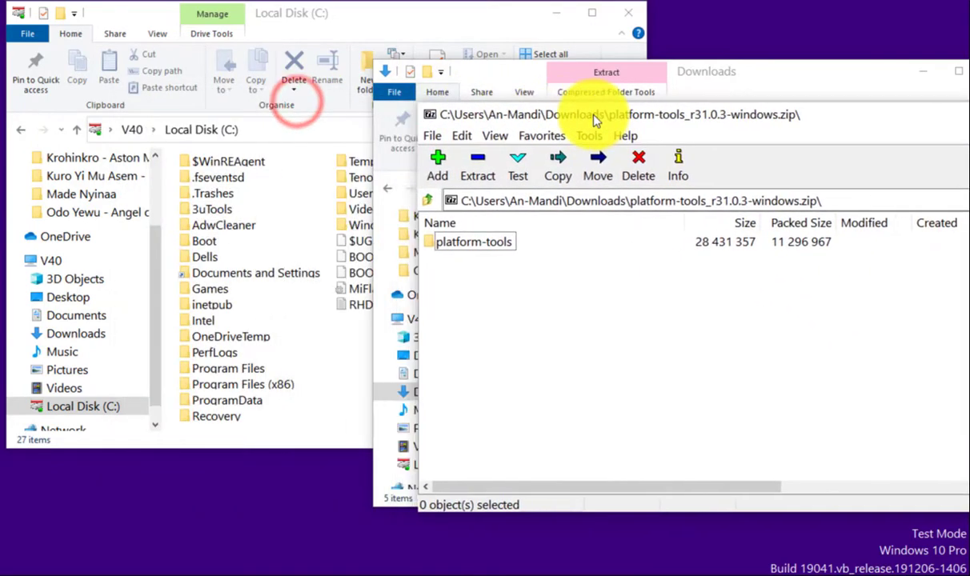
{"action": "left_click_drag", "start_coordinate": [473, 247], "coordinate": [352, 382]}
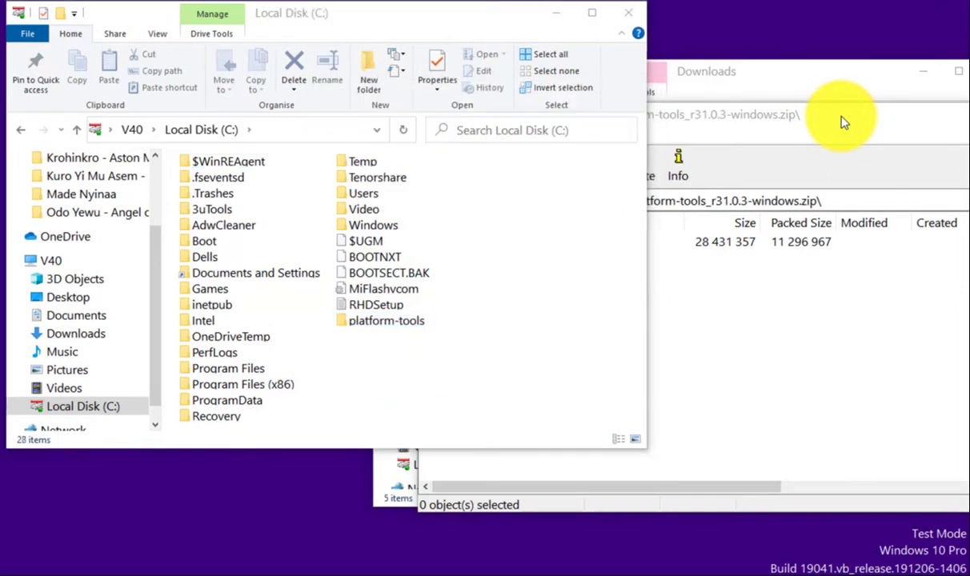
{"action": "left_click_drag", "start_coordinate": [832, 128], "coordinate": [574, 162]}
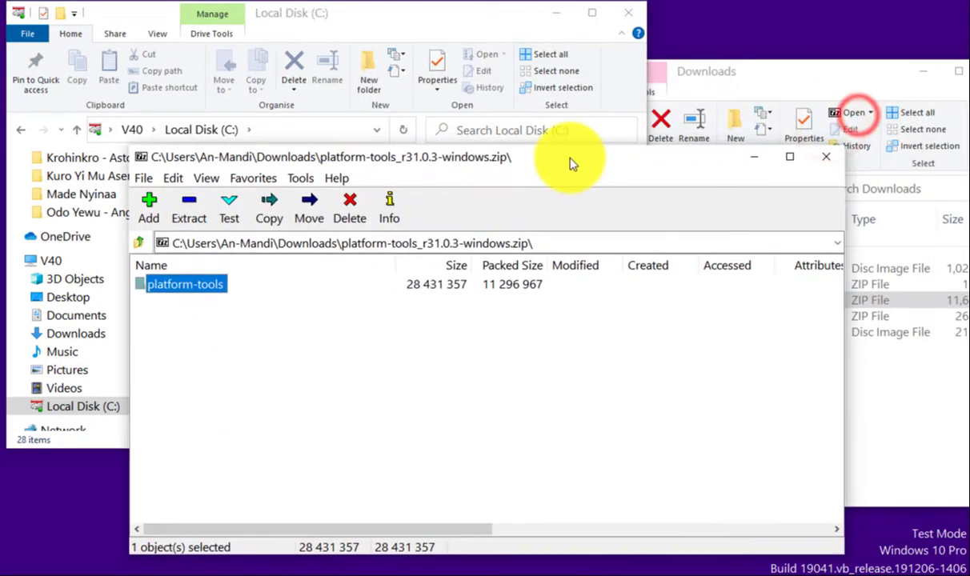
{"action": "left_click", "coordinate": [832, 160]}
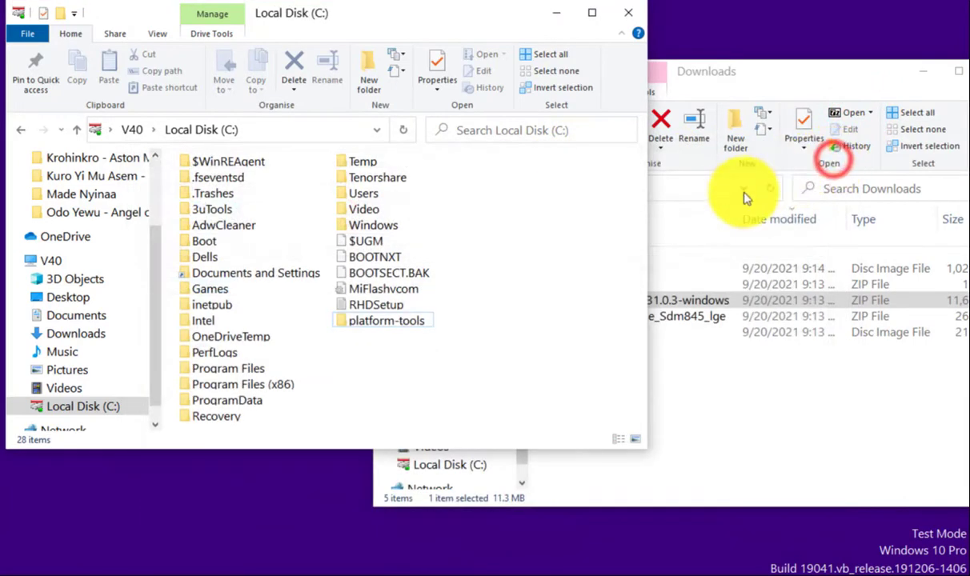
Move ablpiestock, frp and v35eng from Downloads into the platform-tools folder on Local Disk (C:).
{"action": "double_click", "coordinate": [390, 323]}
{"action": "left_click", "coordinate": [696, 382]}
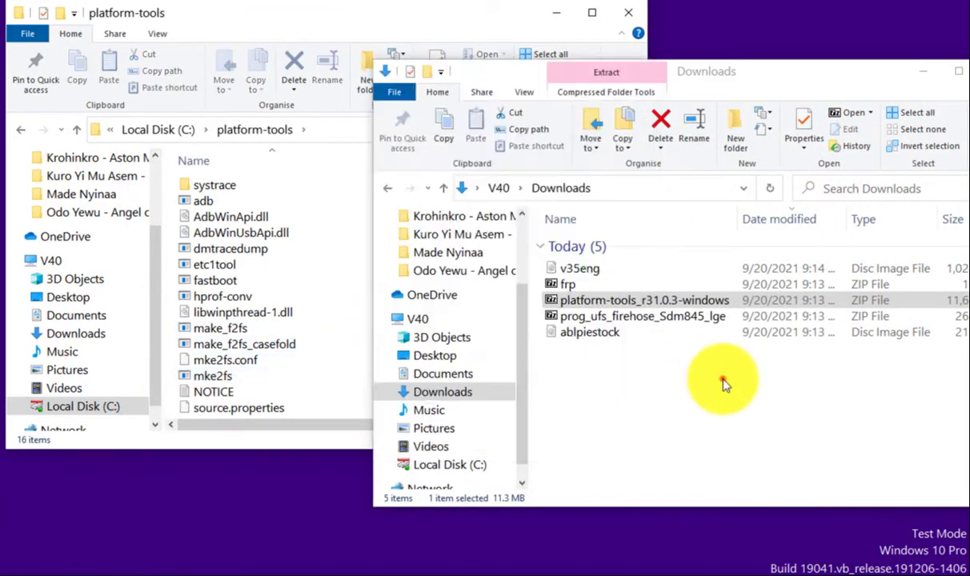
{"action": "left_click_drag", "start_coordinate": [569, 330], "coordinate": [364, 407]}
{"action": "left_click", "coordinate": [569, 284], "text": "ctrl"}
{"action": "left_click", "coordinate": [580, 269], "text": "ctrl"}
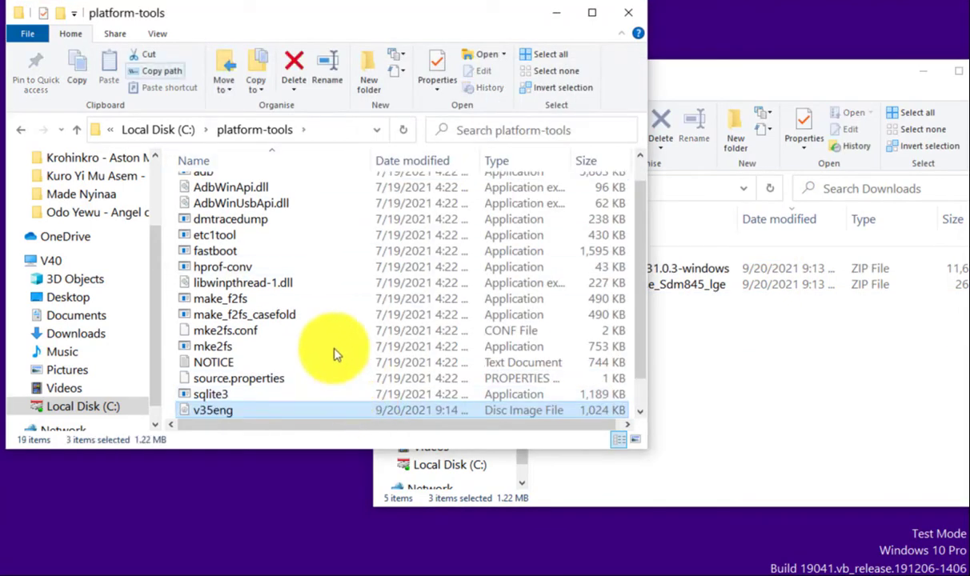
Show the contents of the platform-tools folder in List layout and clear the file selection.
{"action": "left_click", "coordinate": [158, 33]}
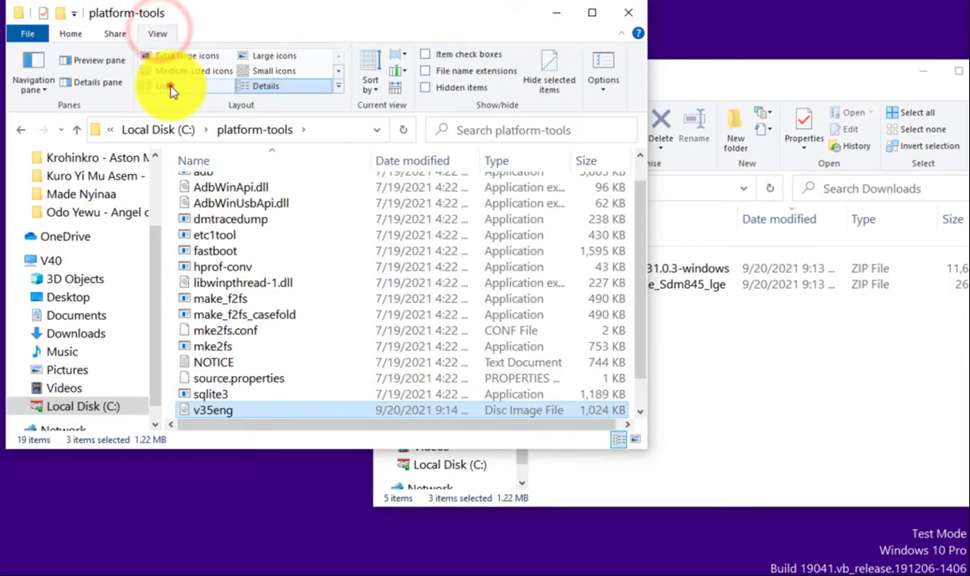
{"action": "left_click", "coordinate": [162, 85]}
{"action": "left_click", "coordinate": [444, 300]}
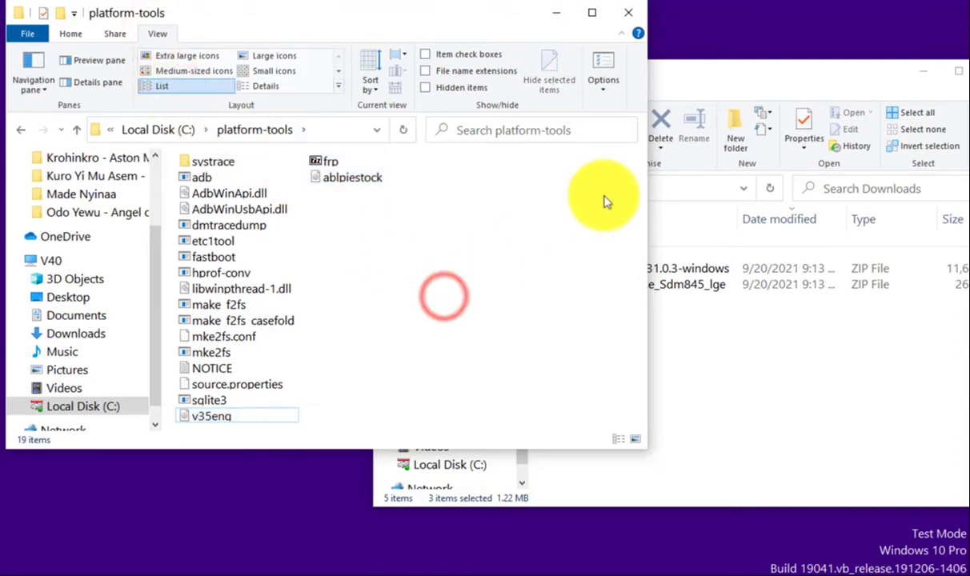
Extract prog_ufs_firehose_Sdm845_lge.elf from its zip in Downloads to the desktop, and close the archive and the Downloads window.
{"action": "left_click", "coordinate": [791, 77]}
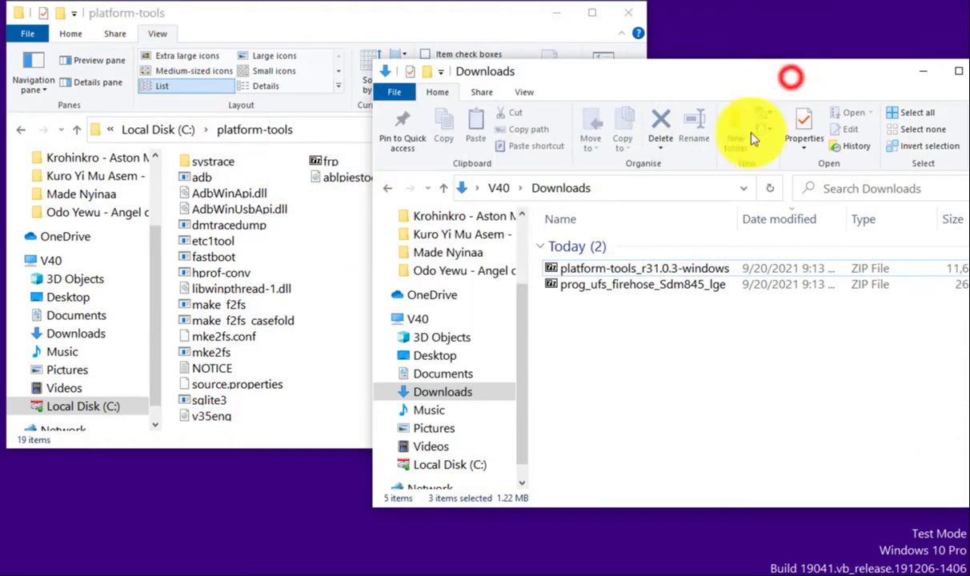
{"action": "double_click", "coordinate": [640, 285]}
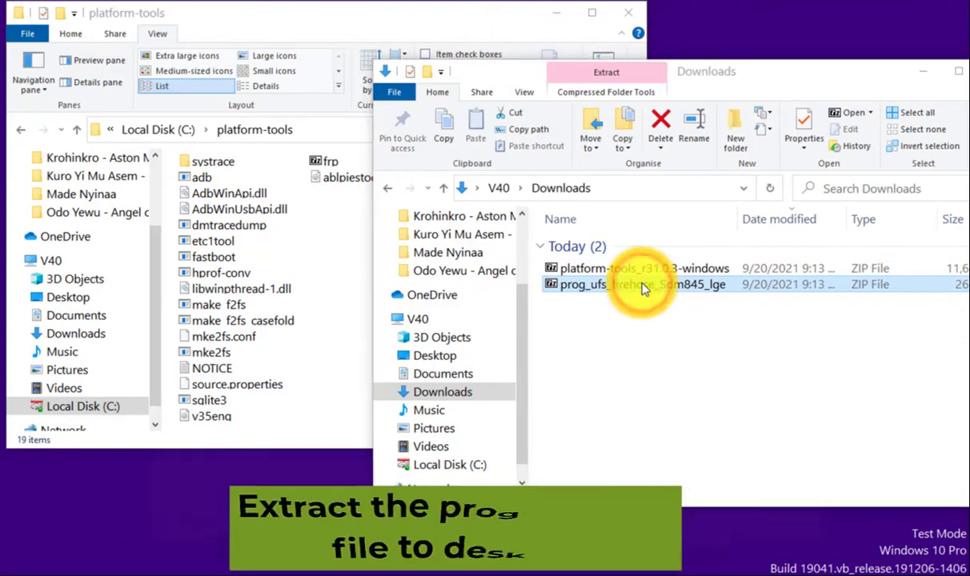
{"action": "left_click_drag", "start_coordinate": [288, 293], "coordinate": [89, 500]}
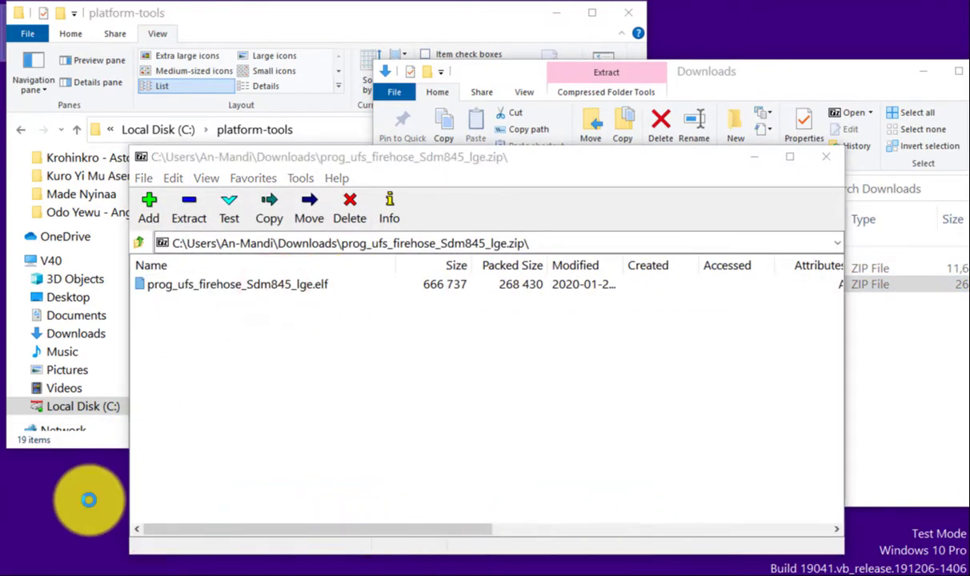
{"action": "left_click", "coordinate": [824, 157]}
{"action": "left_click_drag", "start_coordinate": [821, 82], "coordinate": [508, 142]}
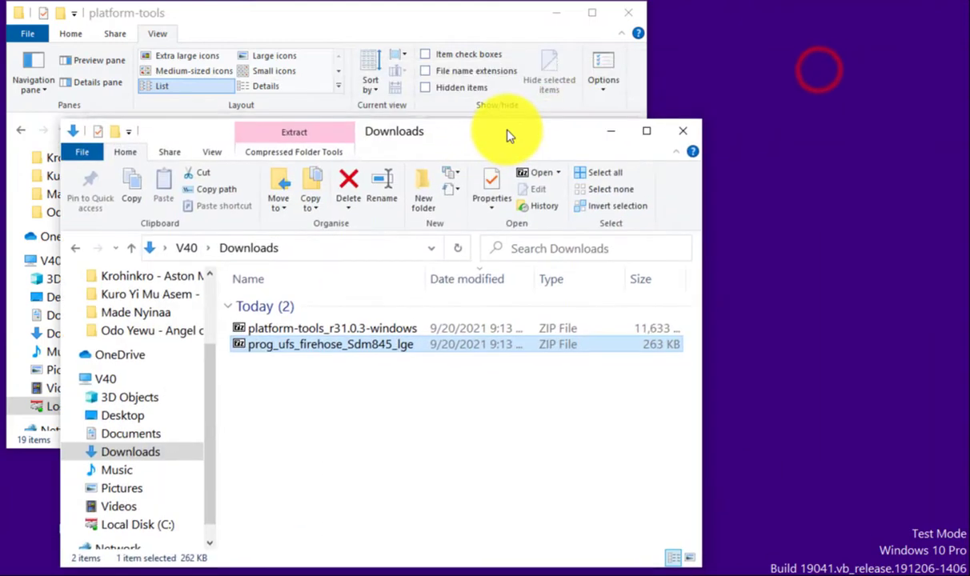
{"action": "left_click", "coordinate": [686, 133]}
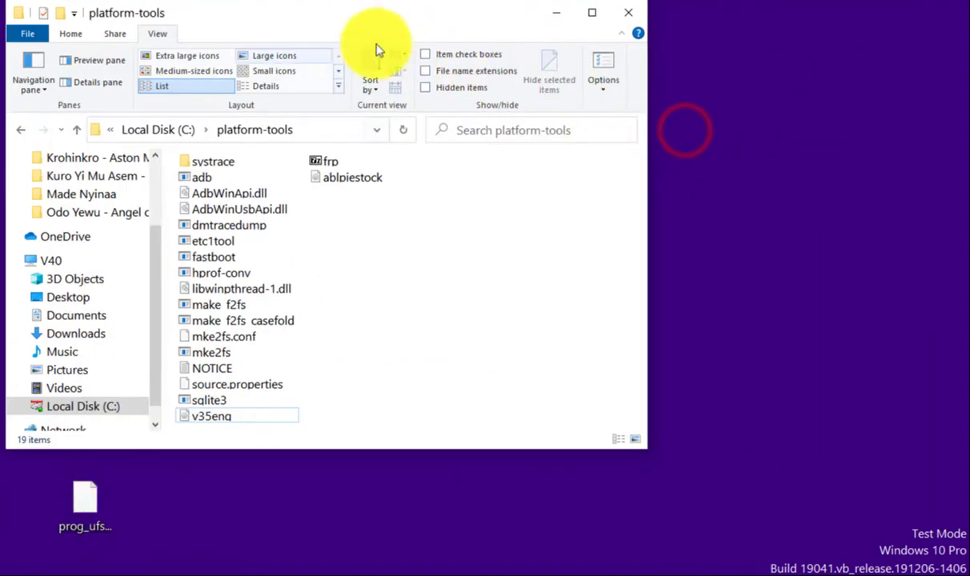
Rename the platform-tools folder on Local Disk (C:) to adb and close the File Explorer window.
{"action": "left_click_drag", "start_coordinate": [288, 26], "coordinate": [424, 54]}
{"action": "left_click", "coordinate": [154, 159]}
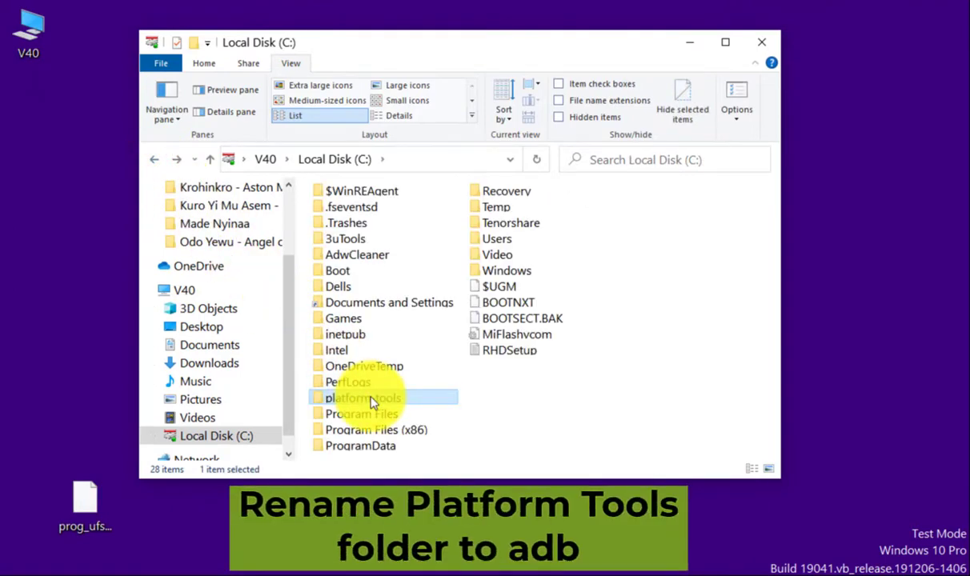
{"action": "right_click", "coordinate": [372, 400]}
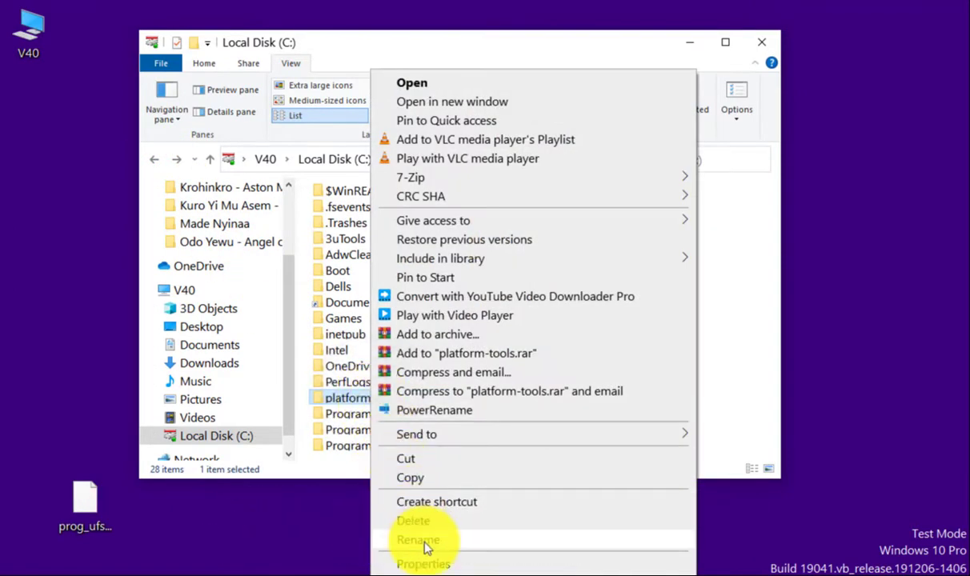
{"action": "left_click", "coordinate": [424, 541]}
{"action": "type", "text": "adb"}
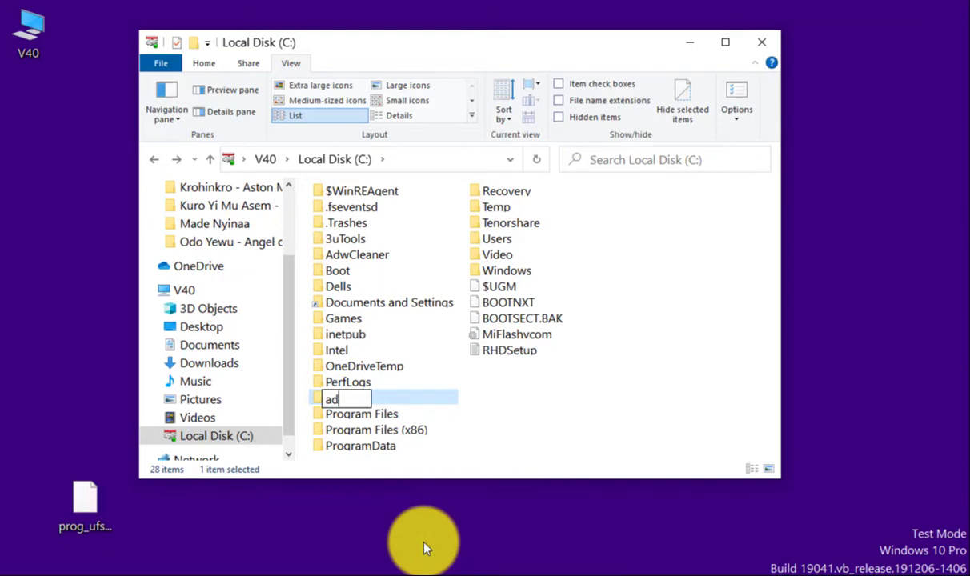
{"action": "left_click", "coordinate": [571, 395]}
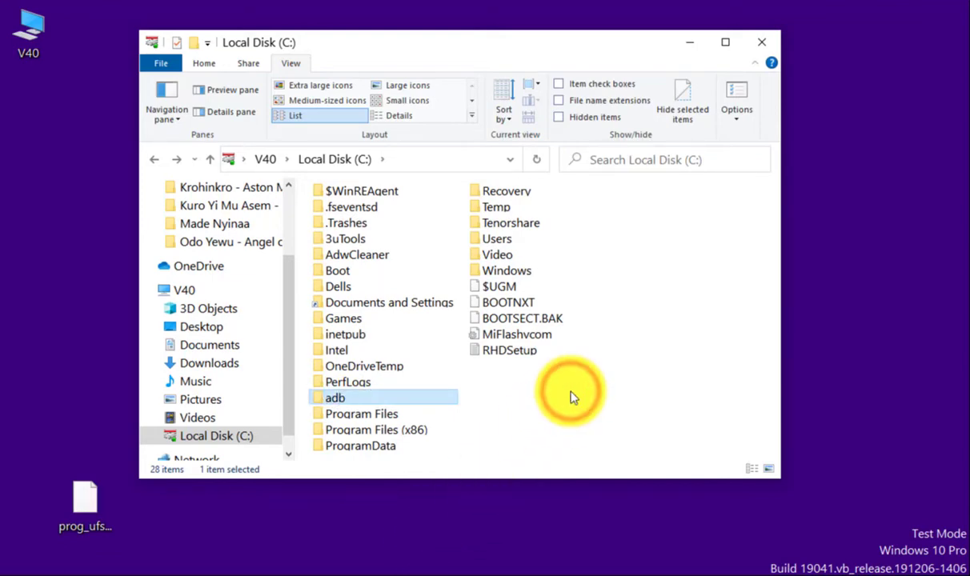
{"action": "left_click", "coordinate": [769, 42]}
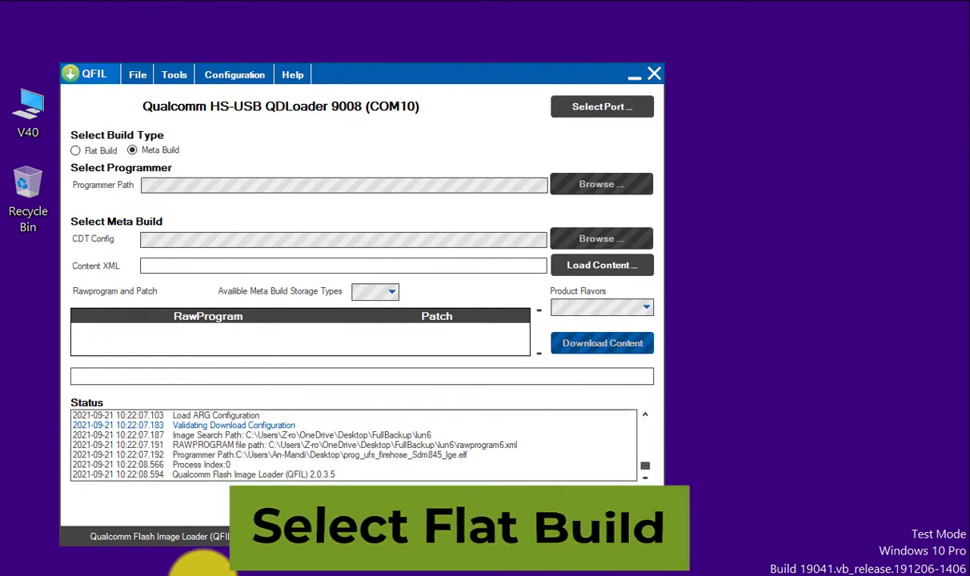
In QFIL, set the build type to Flat Build and load prog_ufs_firehose_Sdm845_lge.elf from the desktop as the programmer.
{"action": "left_click", "coordinate": [82, 152]}
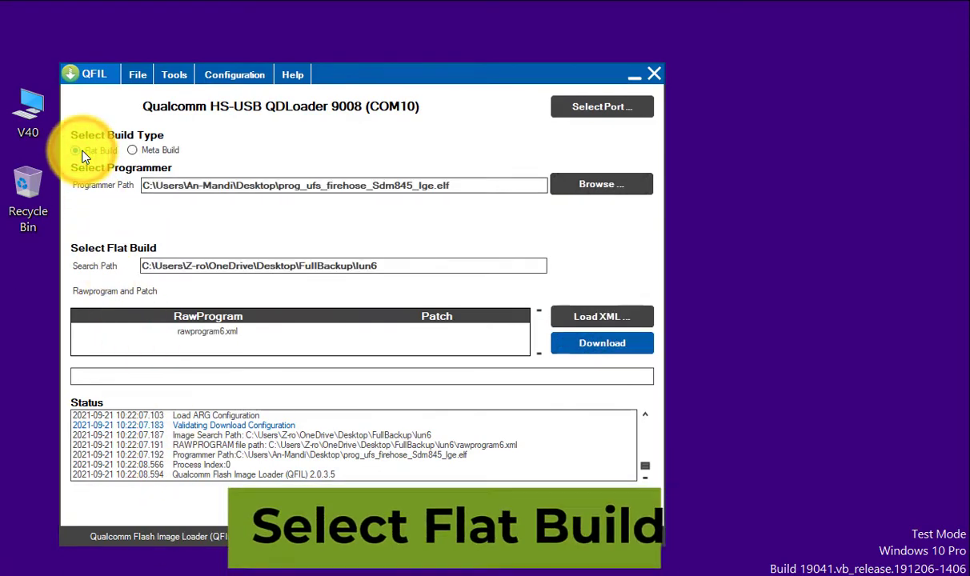
{"action": "left_click", "coordinate": [606, 185]}
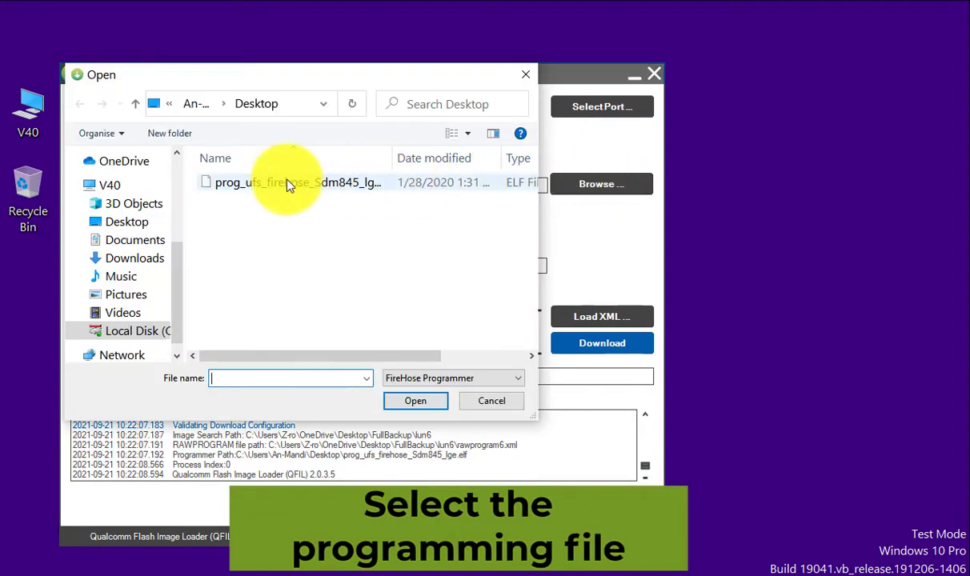
{"action": "double_click", "coordinate": [288, 182]}
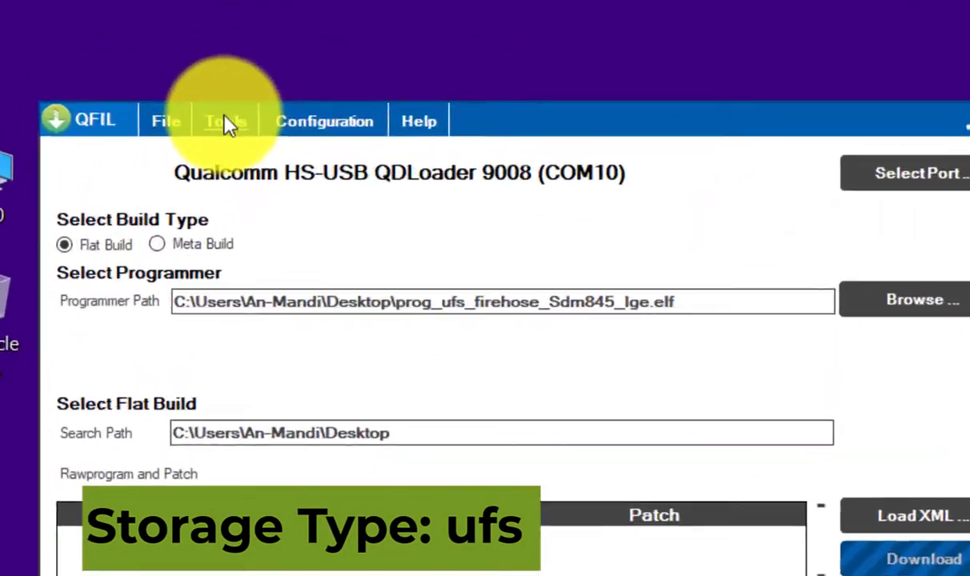
Open the Partition Manager for the phone connected through the Qualcomm HS-USB QDLoader 9008 port.
{"action": "left_click", "coordinate": [171, 74]}
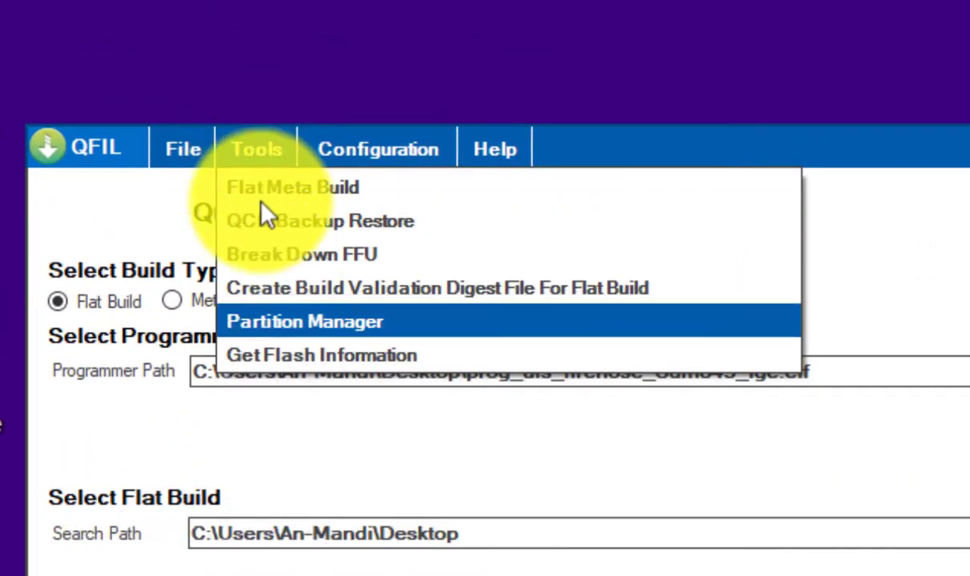
{"action": "left_click", "coordinate": [277, 328]}
{"action": "left_click", "coordinate": [362, 392]}
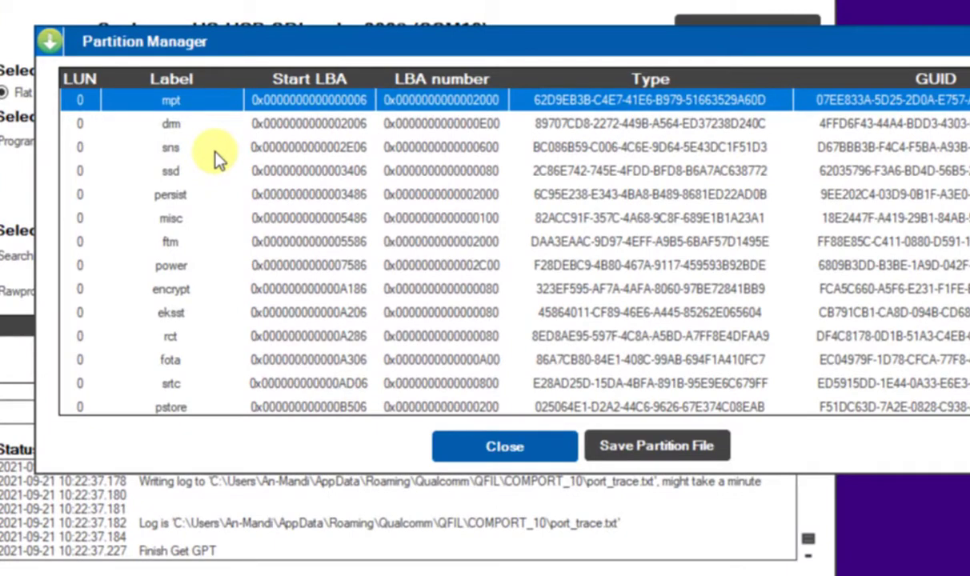
Back up the abl_a partition on LUN 4 by reading its data in the Raw Data Manager.
{"action": "scroll", "coordinate": [218, 160], "scroll_direction": "down", "scroll_amount": 4}
{"action": "scroll", "coordinate": [218, 160], "scroll_direction": "down", "scroll_amount": 4}
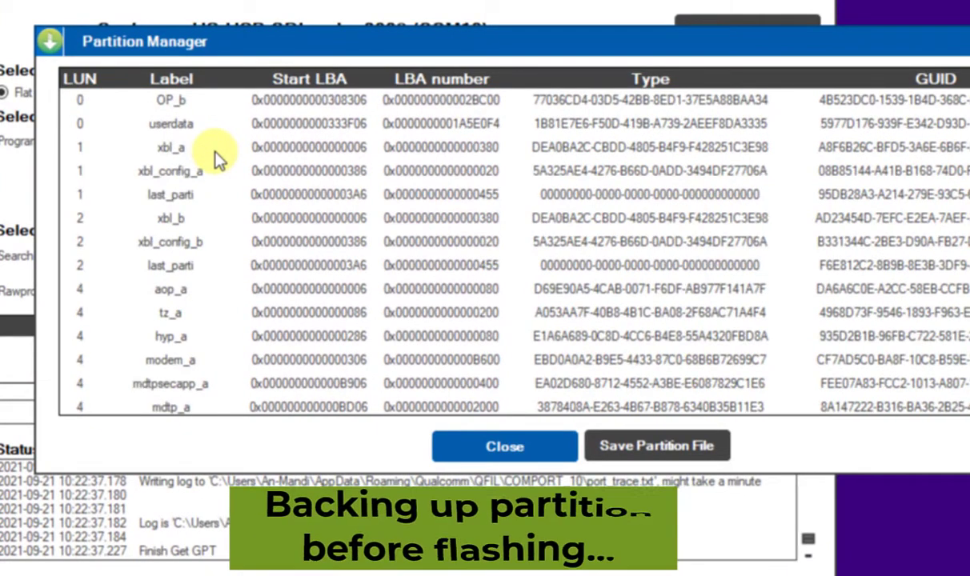
{"action": "scroll", "coordinate": [218, 160], "scroll_direction": "down", "scroll_amount": 4}
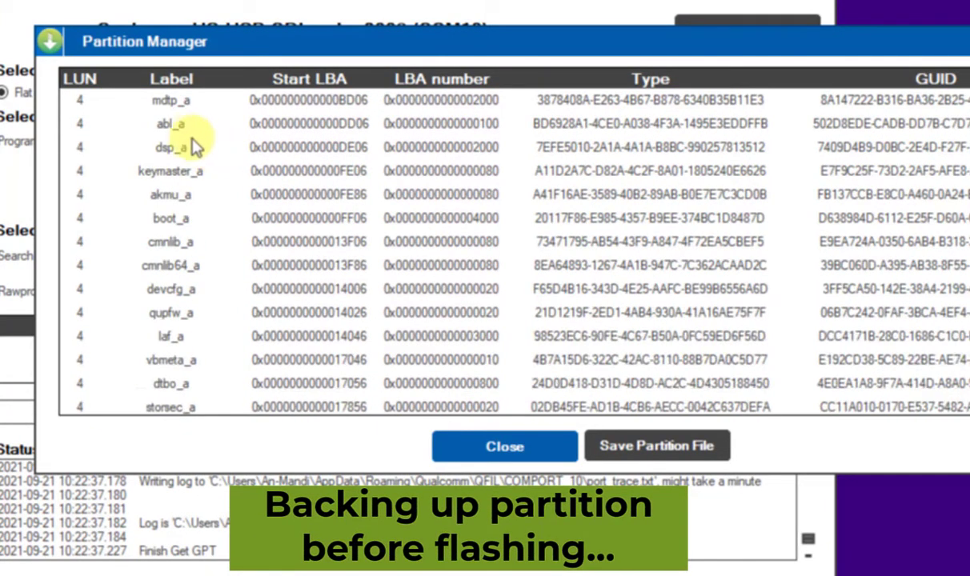
{"action": "left_click", "coordinate": [171, 123]}
{"action": "right_click", "coordinate": [173, 128]}
{"action": "left_click", "coordinate": [200, 142]}
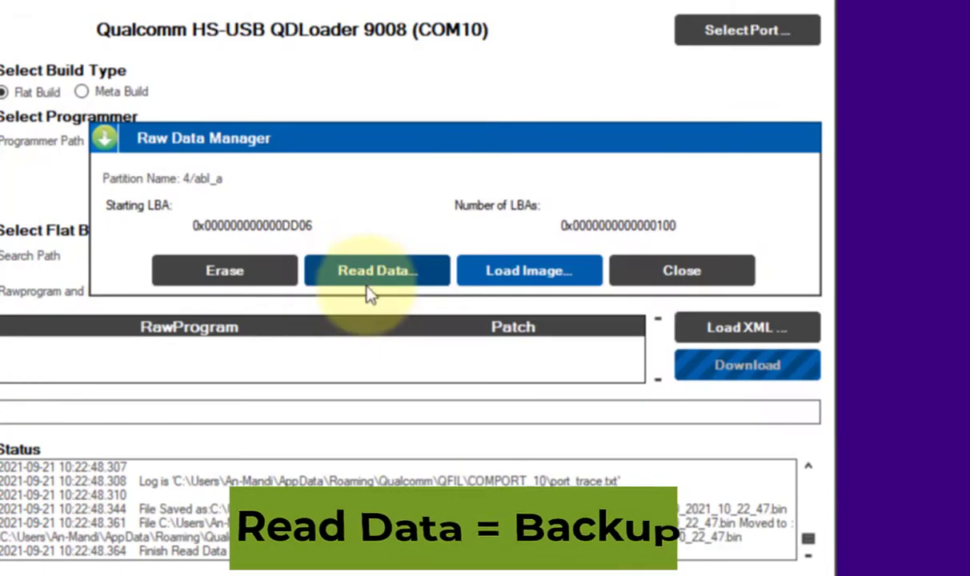
{"action": "left_click", "coordinate": [368, 276]}
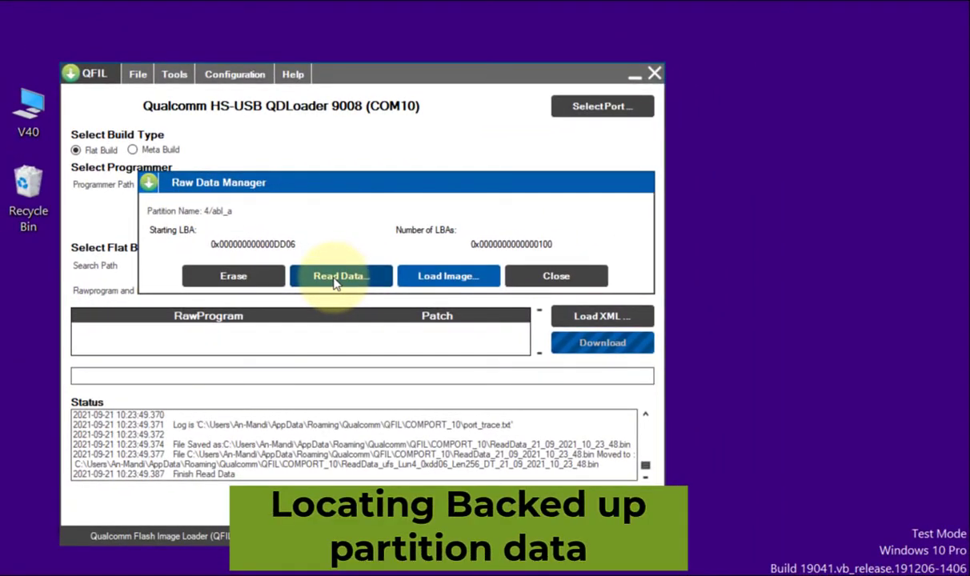
Open the %appdata% location in File Explorer and go to the Qualcomm\QFIL\COMPORT_10 folder.
{"action": "key", "text": "super+r"}
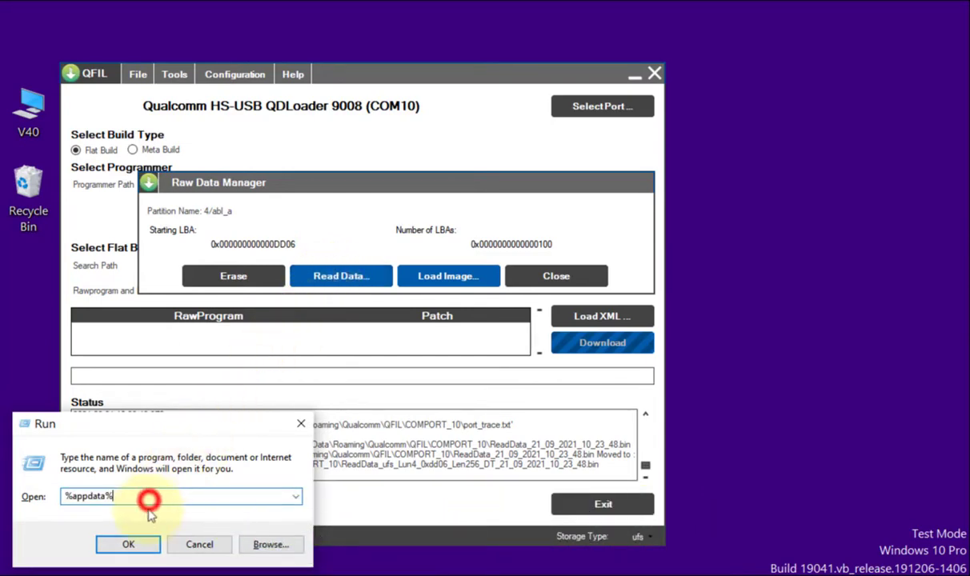
{"action": "left_click", "coordinate": [143, 548]}
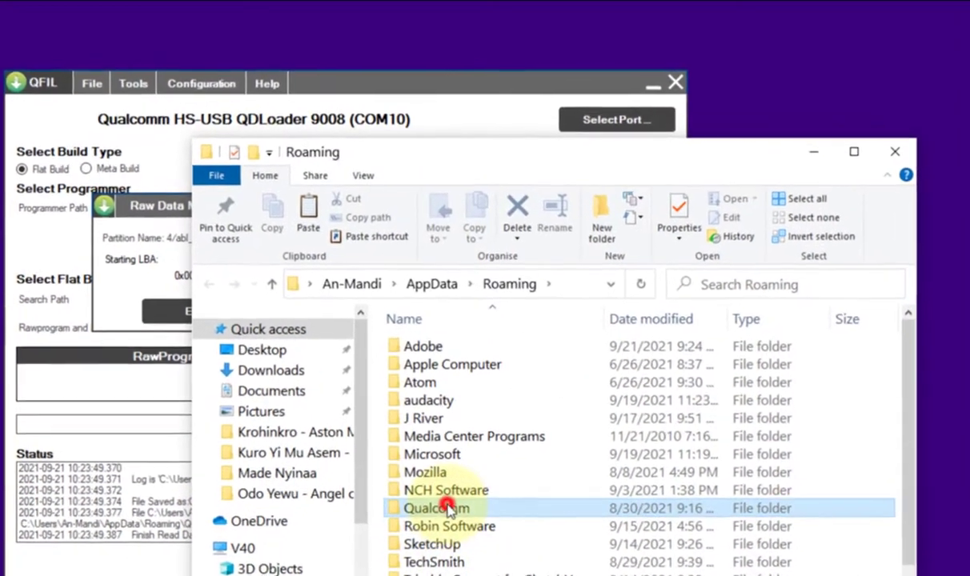
{"action": "double_click", "coordinate": [442, 451]}
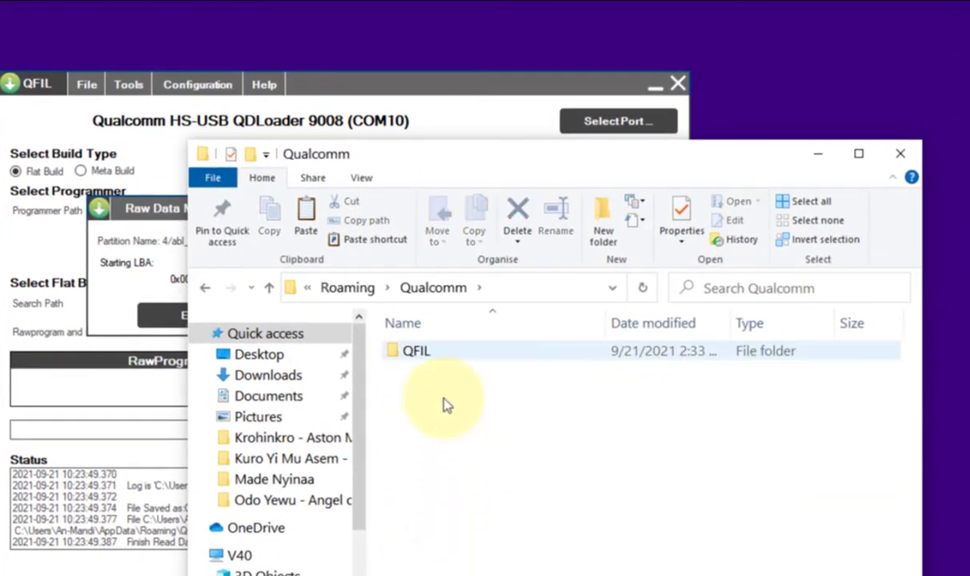
{"action": "double_click", "coordinate": [441, 353]}
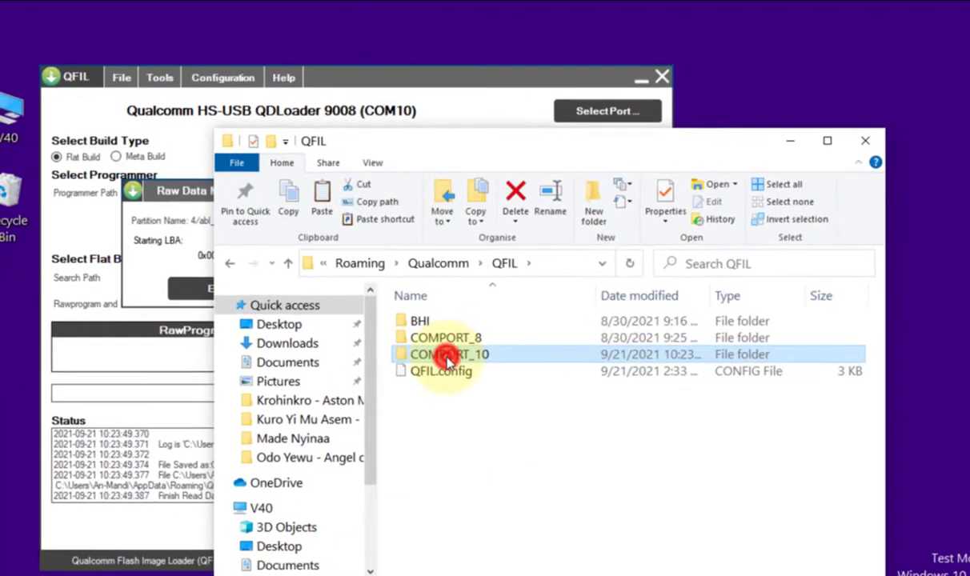
{"action": "double_click", "coordinate": [444, 387]}
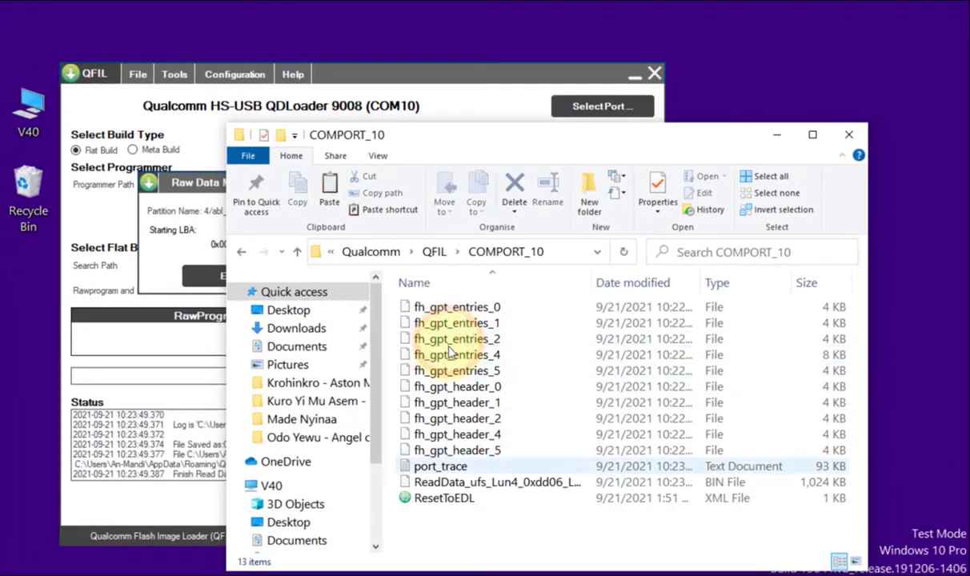
Rename the ReadData_ufs_Lun4 backup file to abl_a.bin and put the folder window away.
{"action": "left_click", "coordinate": [448, 483]}
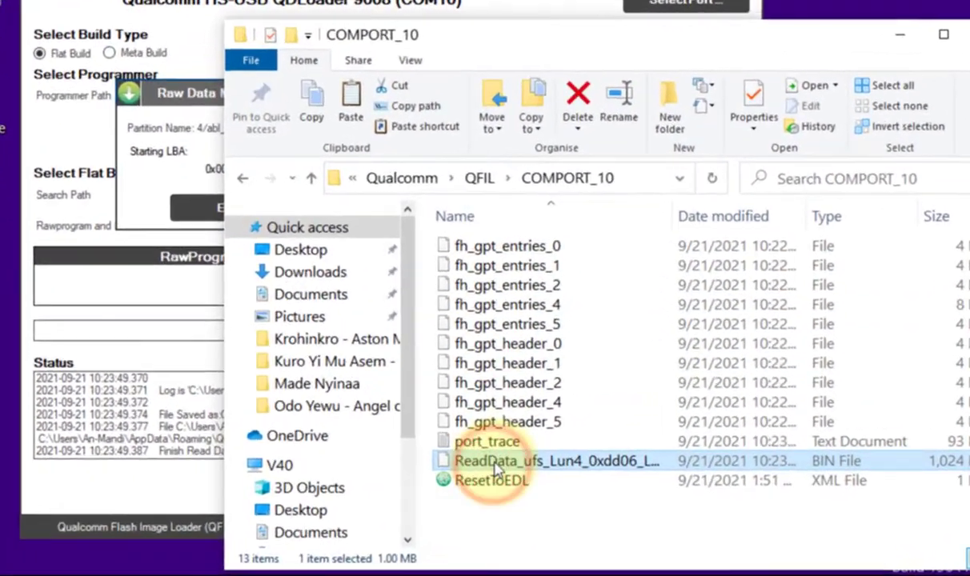
{"action": "left_click", "coordinate": [498, 463]}
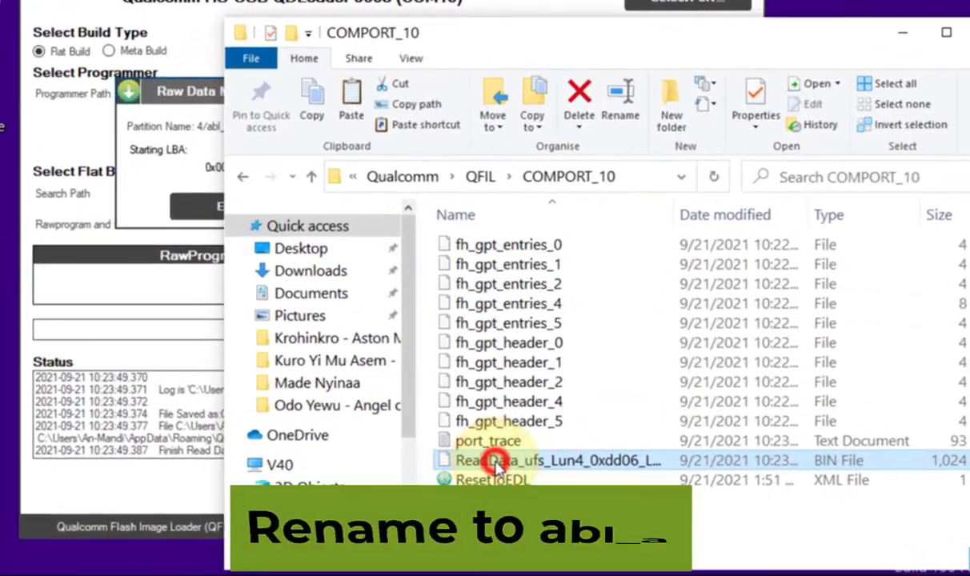
{"action": "type", "text": "abl_"}
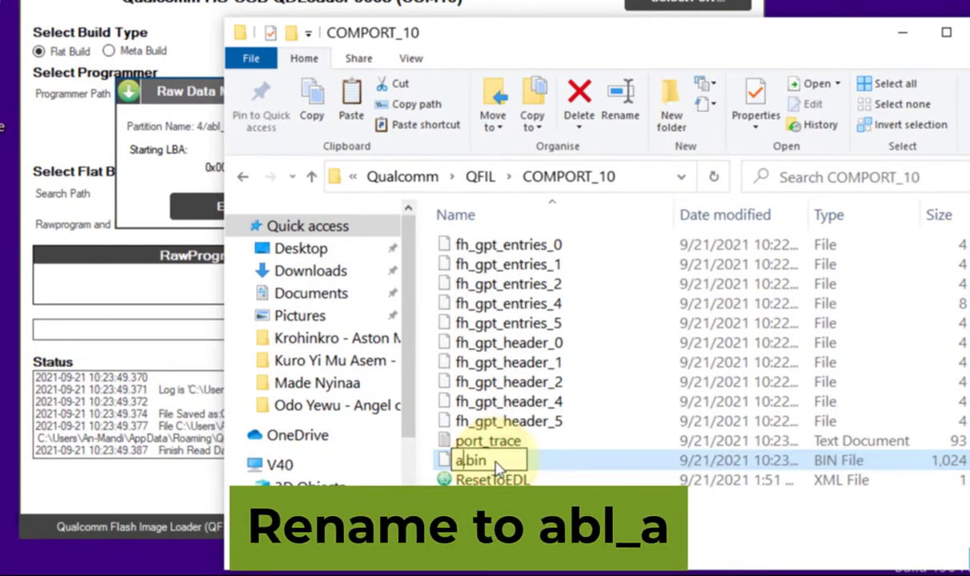
{"action": "type", "text": "a"}
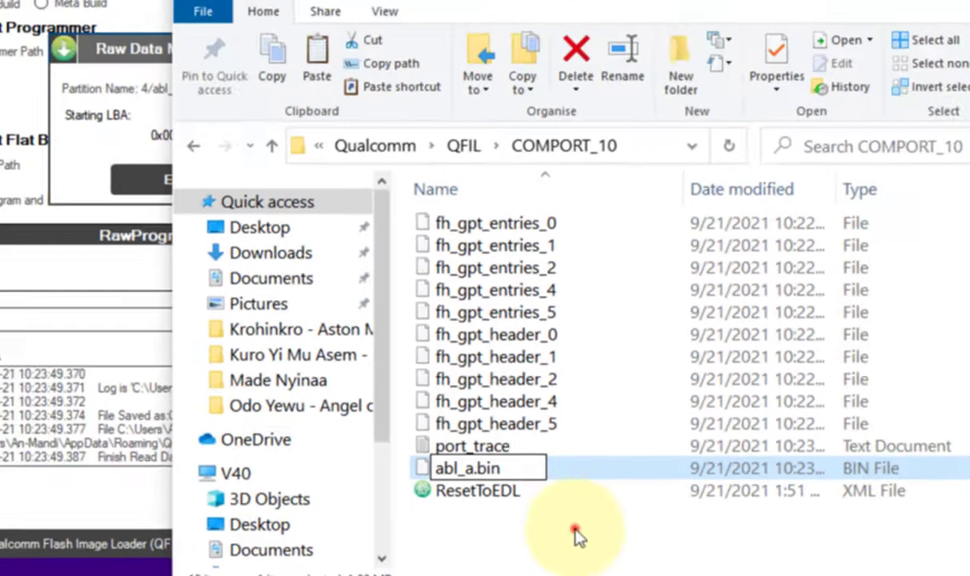
{"action": "left_click", "coordinate": [576, 535]}
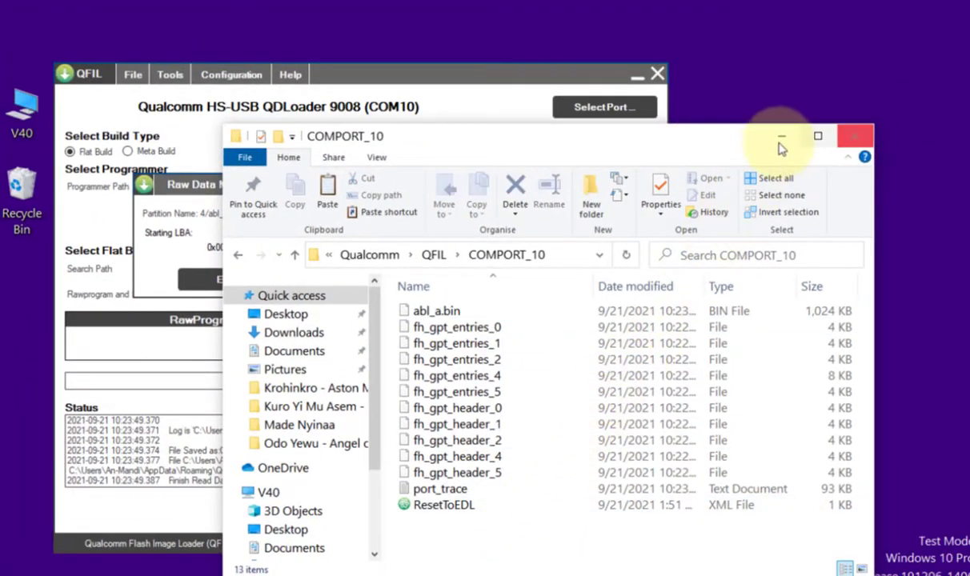
{"action": "left_click", "coordinate": [780, 141]}
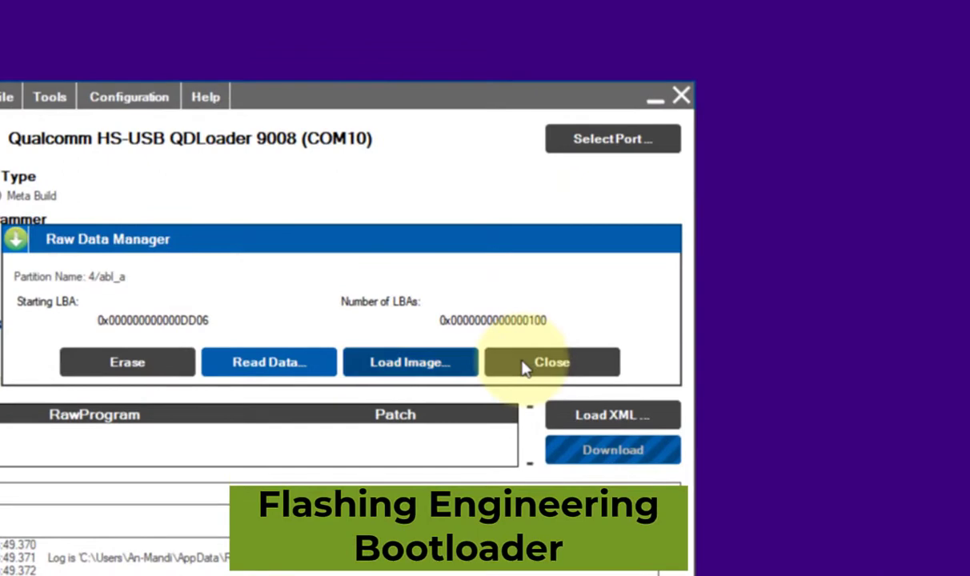
Flash the v35eng image from the adb folder on Local Disk (C:) to the abl_a partition.
{"action": "left_click", "coordinate": [459, 293]}
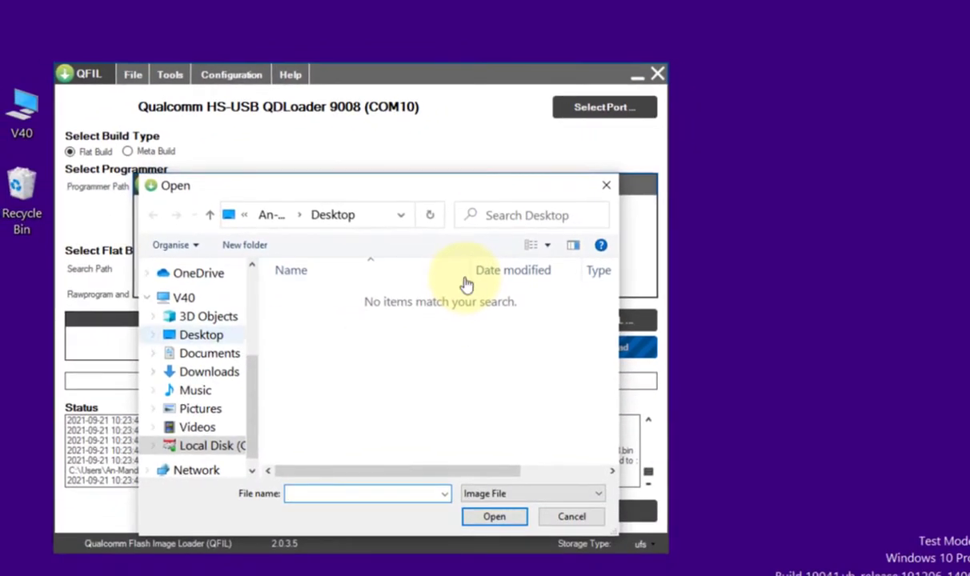
{"action": "left_click", "coordinate": [210, 446]}
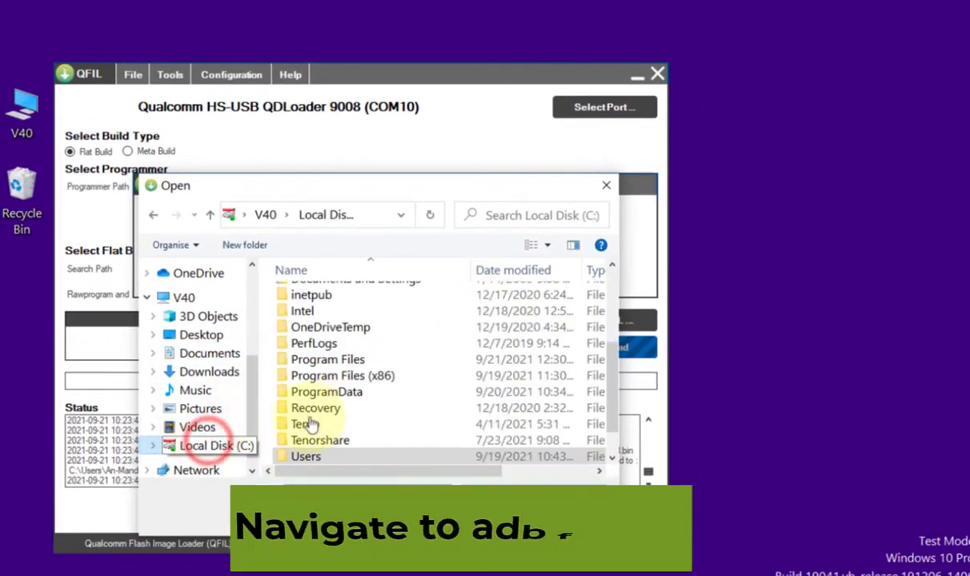
{"action": "scroll", "coordinate": [295, 406], "scroll_direction": "up", "scroll_amount": 5}
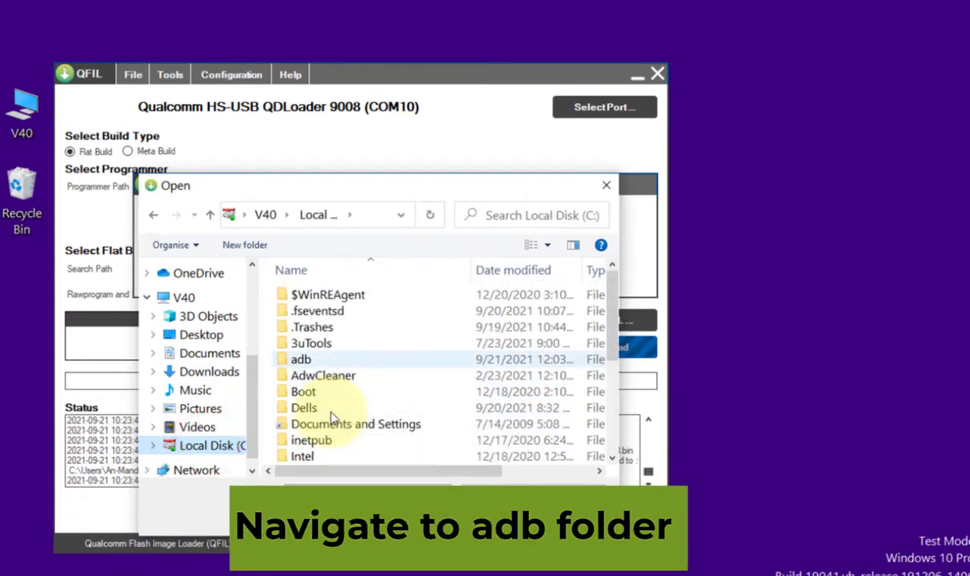
{"action": "double_click", "coordinate": [316, 359]}
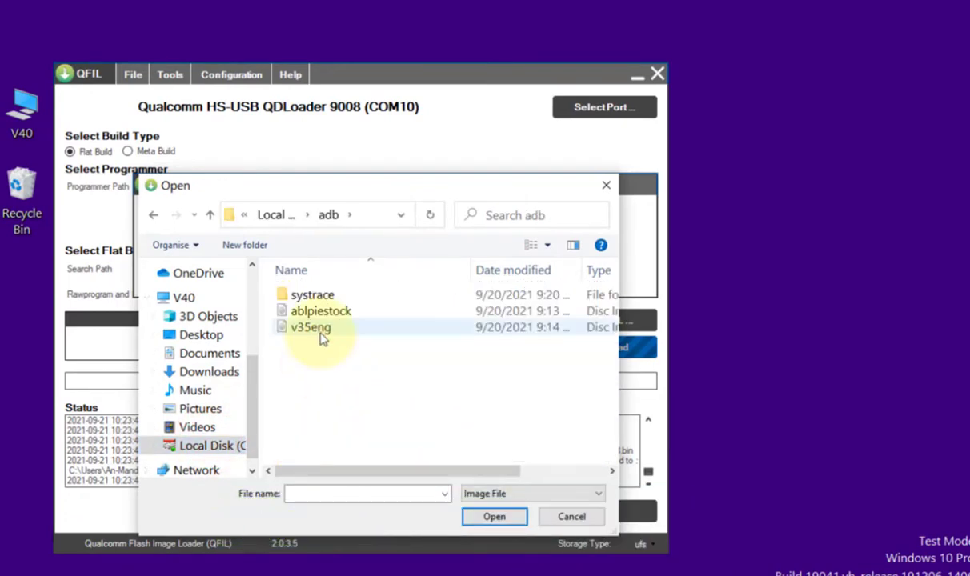
{"action": "left_click", "coordinate": [318, 328]}
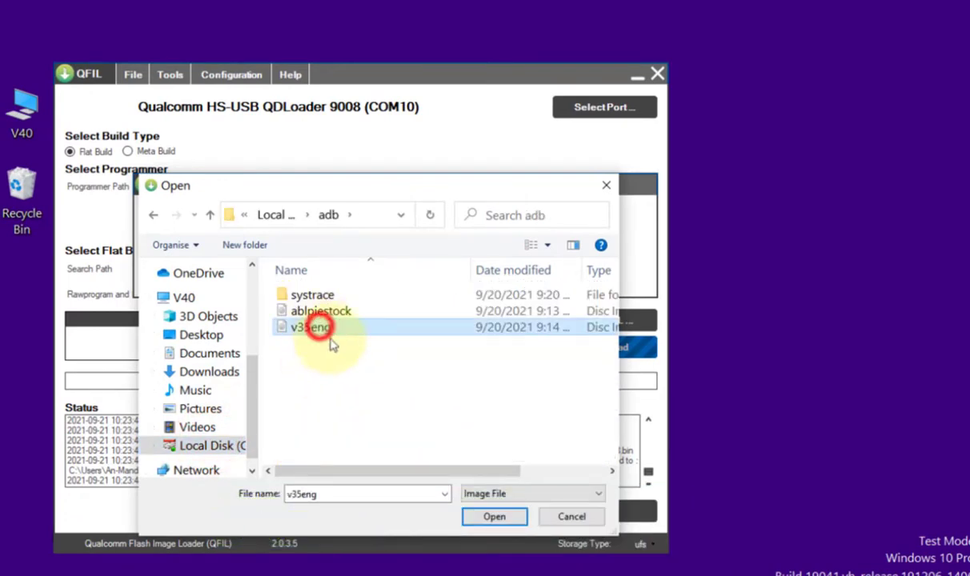
{"action": "left_click", "coordinate": [488, 518]}
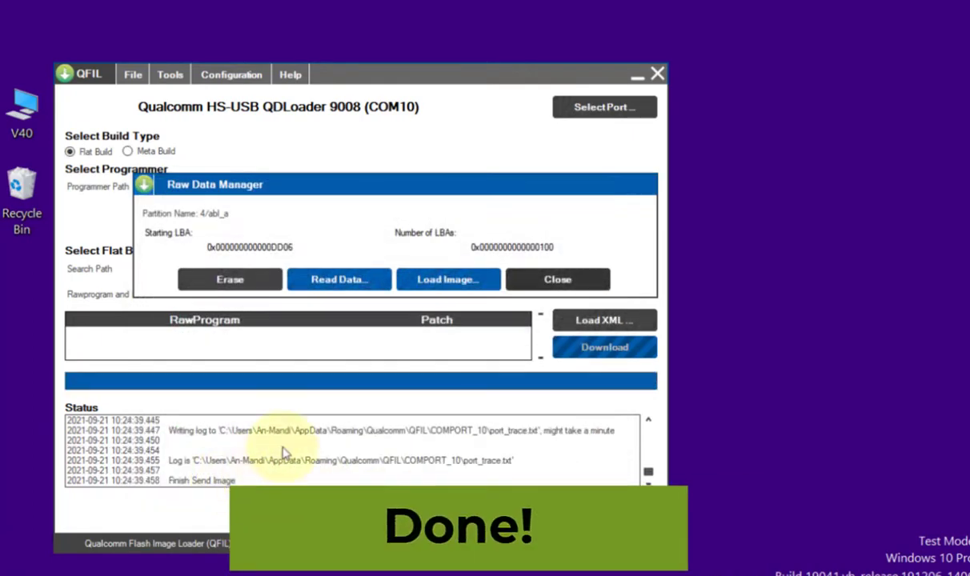
Close the Raw Data Manager and Partition Manager, and acknowledge the message about the phone's EDL mode reset.
{"action": "left_click", "coordinate": [589, 279]}
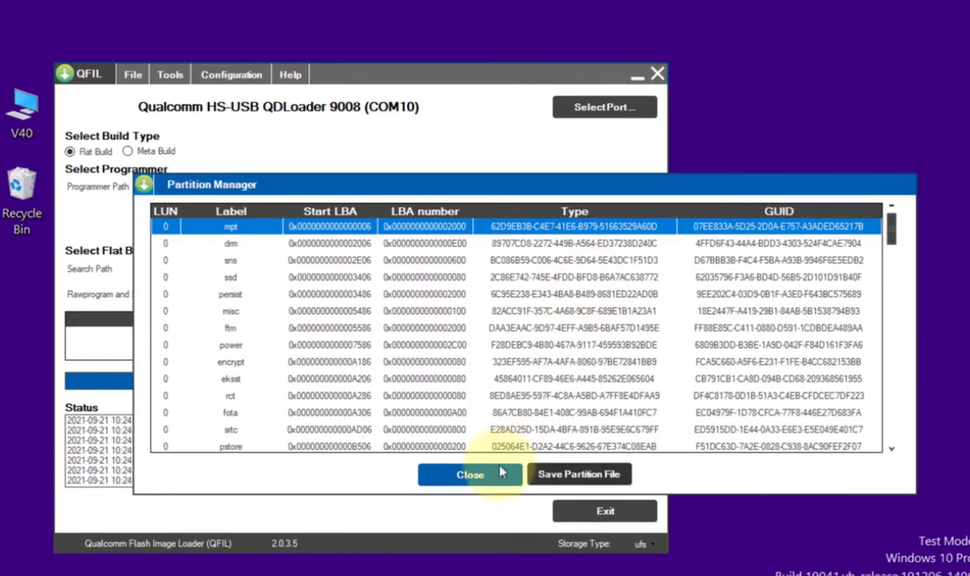
{"action": "left_click", "coordinate": [502, 473]}
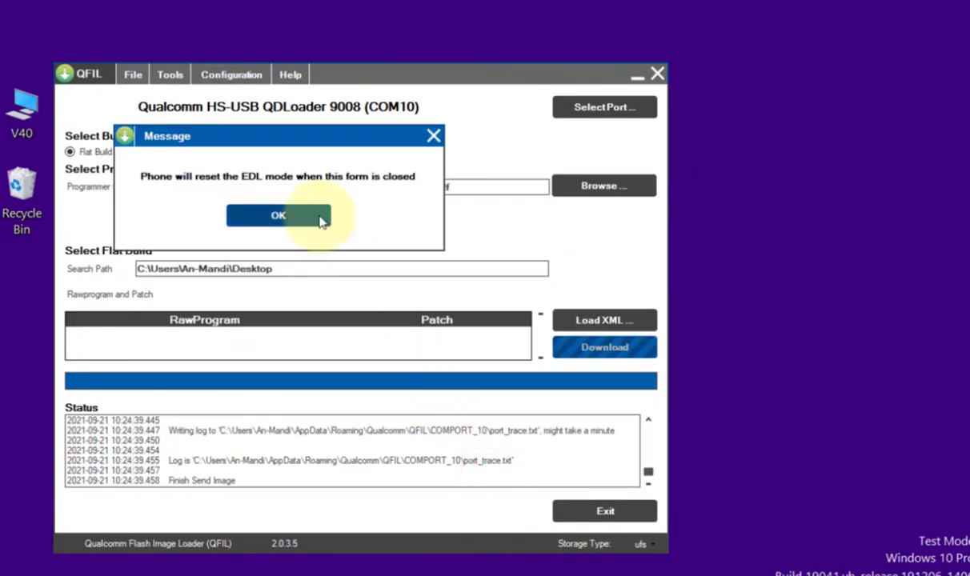
{"action": "left_click", "coordinate": [319, 220]}
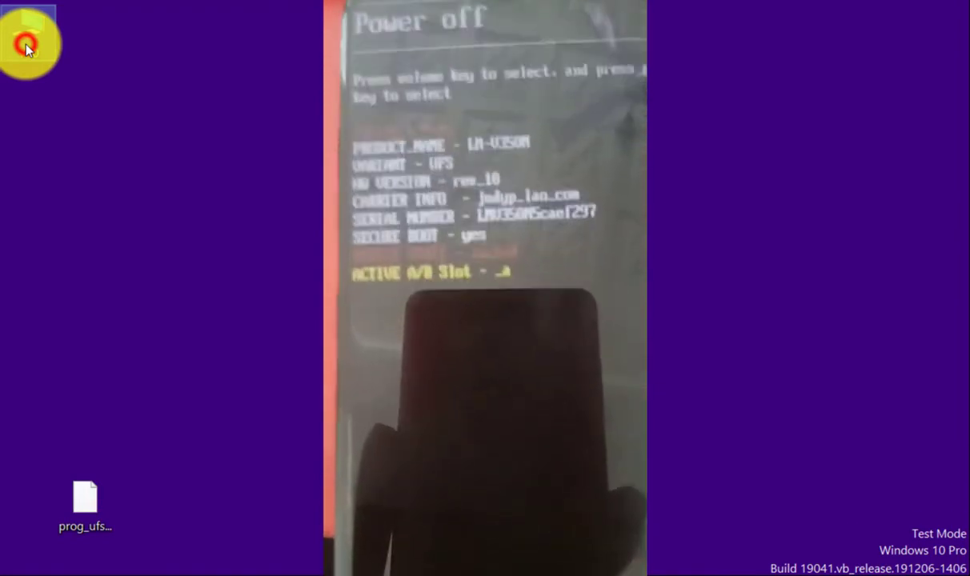
Open Device Manager in Computer Management and examine the entries under Other devices for the connected phone.
{"action": "right_click", "coordinate": [26, 48]}
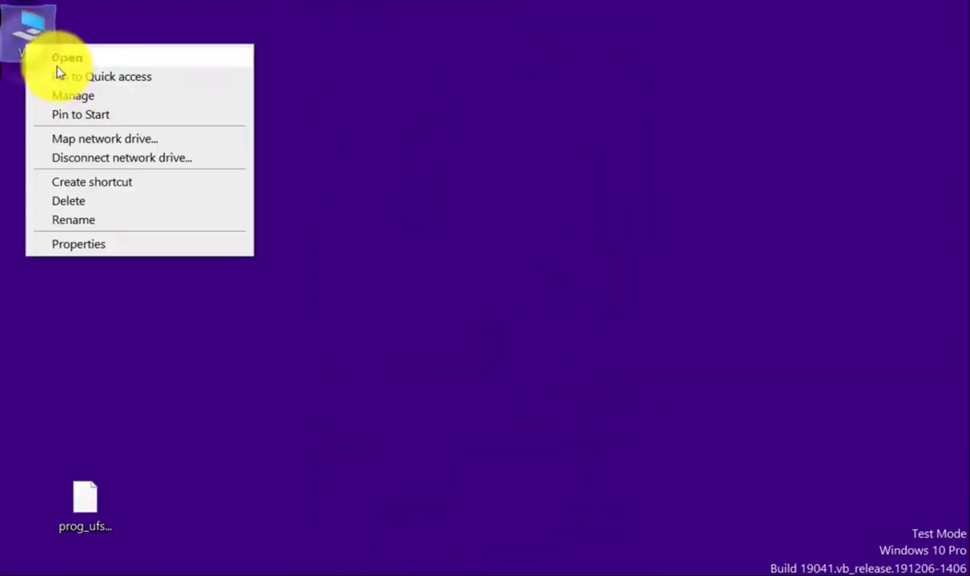
{"action": "left_click", "coordinate": [70, 95]}
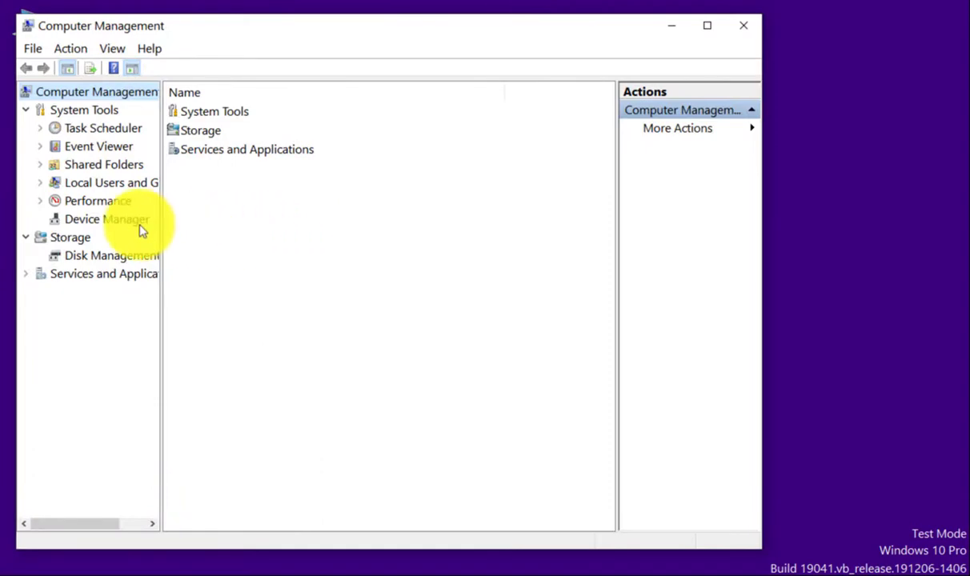
{"action": "left_click", "coordinate": [116, 228]}
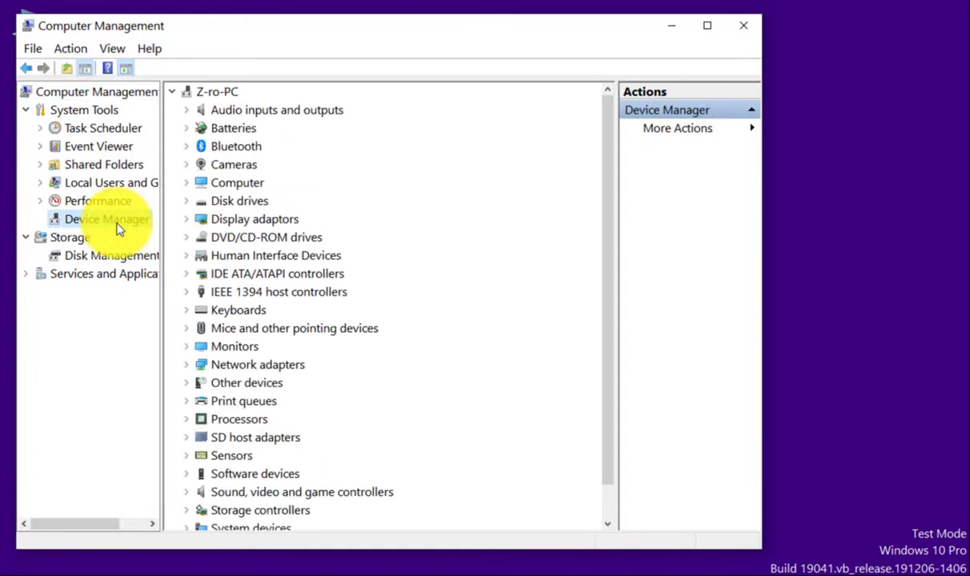
{"action": "left_click", "coordinate": [185, 383]}
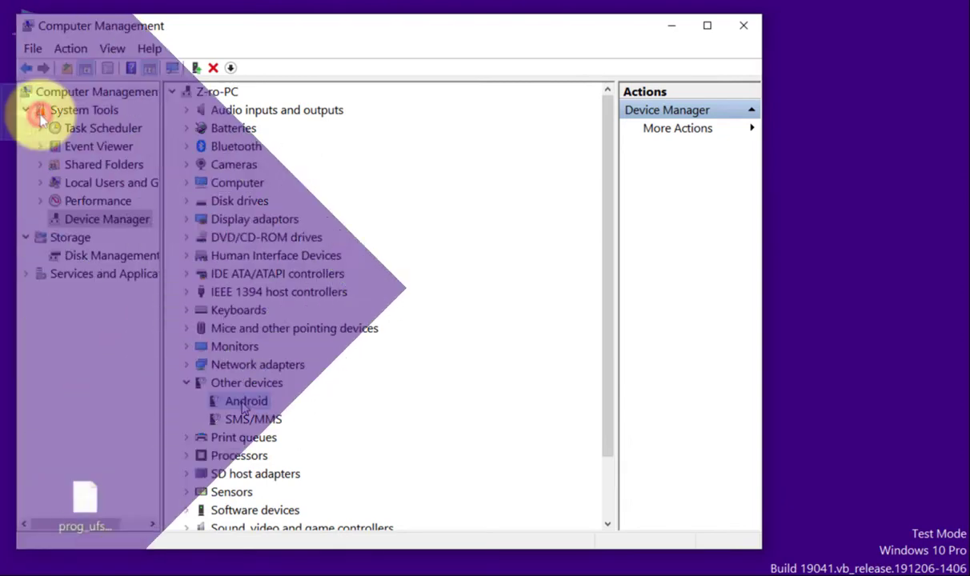
Extract the WinAll folder from the Google__Inc._Android_Bootloader_Interface_WinAll.zip archive in Downloads to the desktop and close both windows.
{"action": "double_click", "coordinate": [38, 112]}
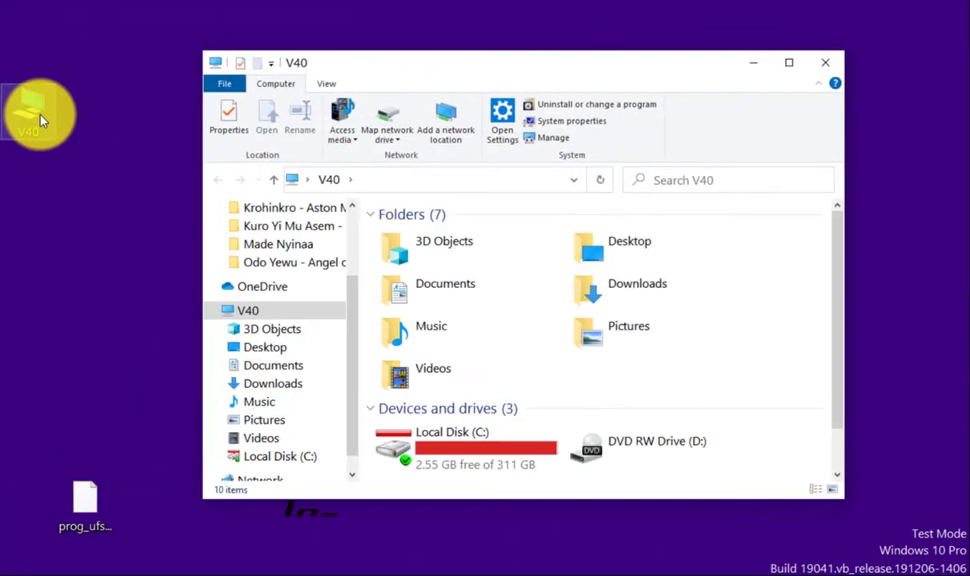
{"action": "left_click", "coordinate": [647, 298]}
{"action": "double_click", "coordinate": [648, 298]}
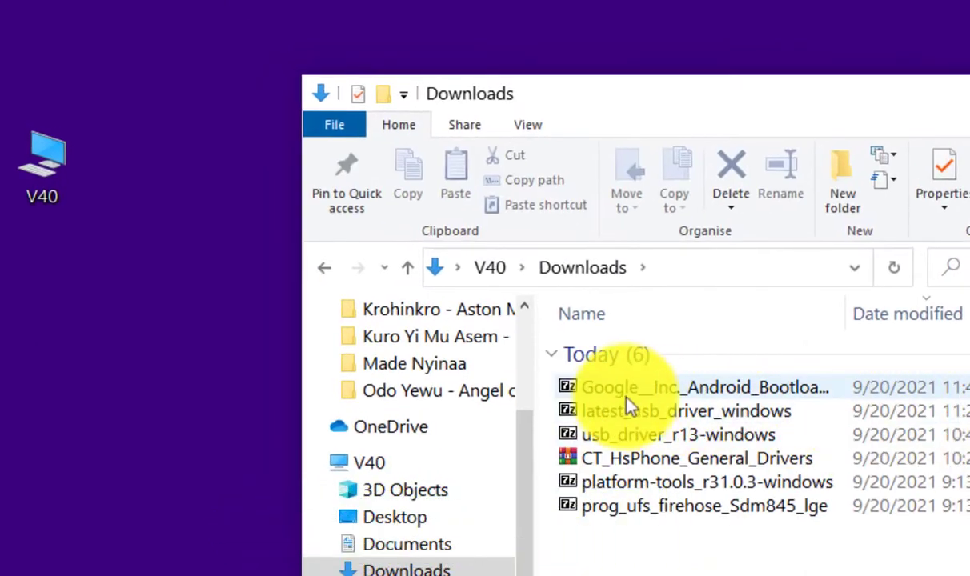
{"action": "left_click", "coordinate": [625, 397]}
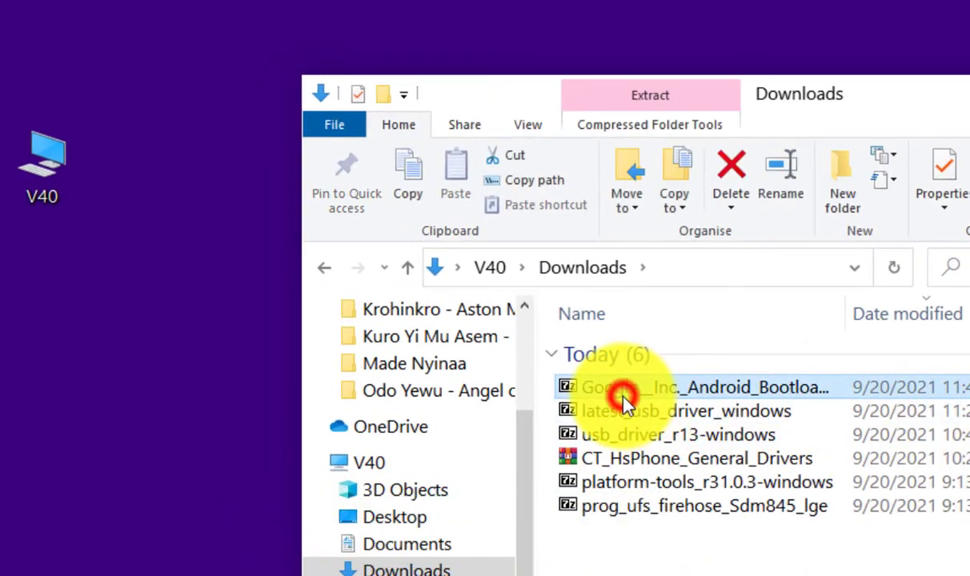
{"action": "double_click", "coordinate": [625, 396]}
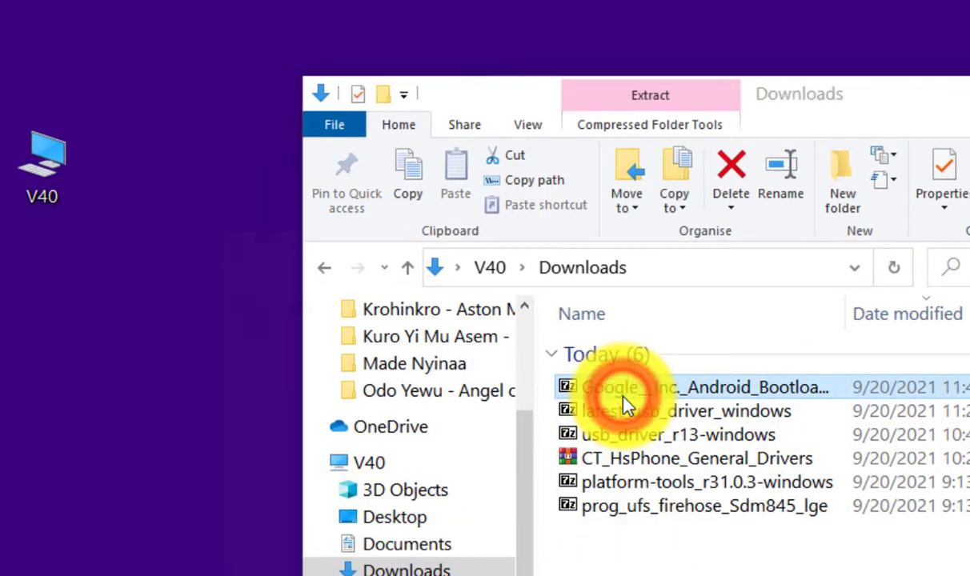
{"action": "left_click_drag", "start_coordinate": [267, 423], "coordinate": [102, 434]}
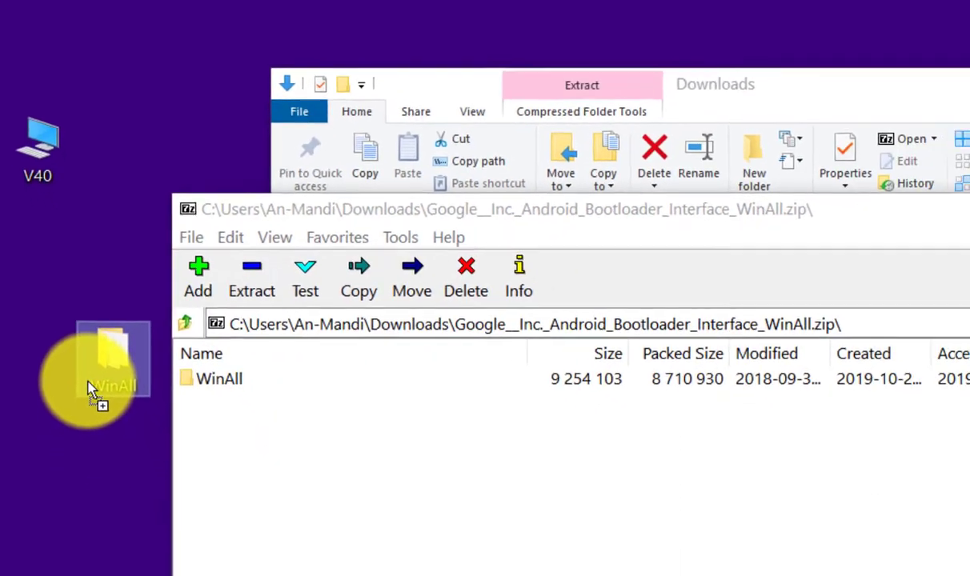
{"action": "left_click_drag", "start_coordinate": [93, 391], "coordinate": [95, 385]}
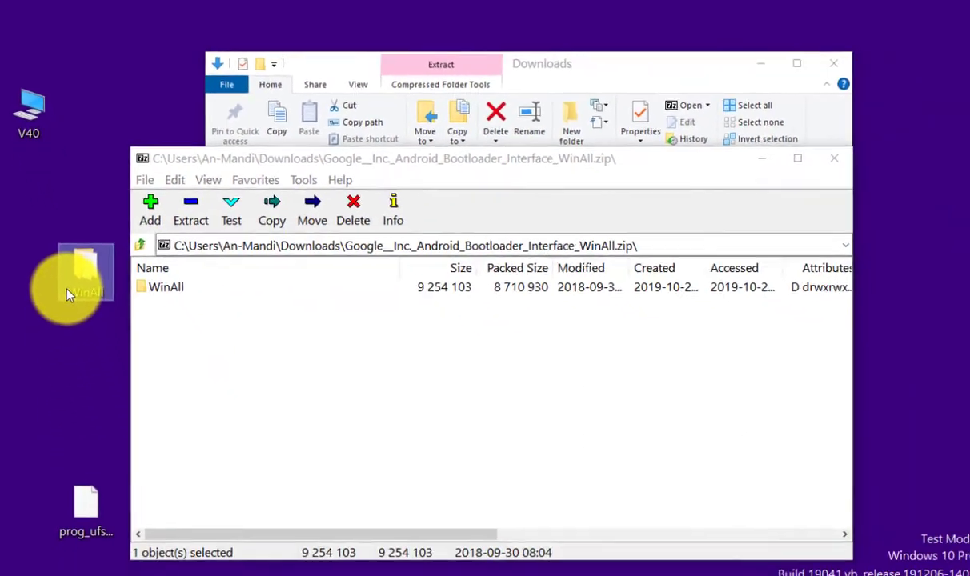
{"action": "left_click", "coordinate": [817, 163]}
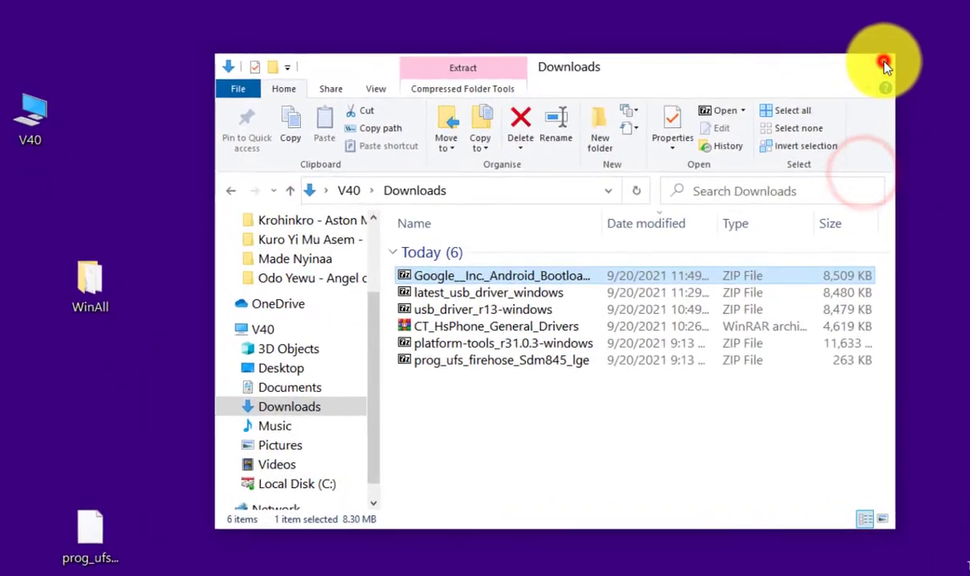
{"action": "left_click", "coordinate": [826, 63]}
Open Device Manager in the V40 computer's management console and expand the Other devices category.
{"action": "left_click", "coordinate": [41, 112]}
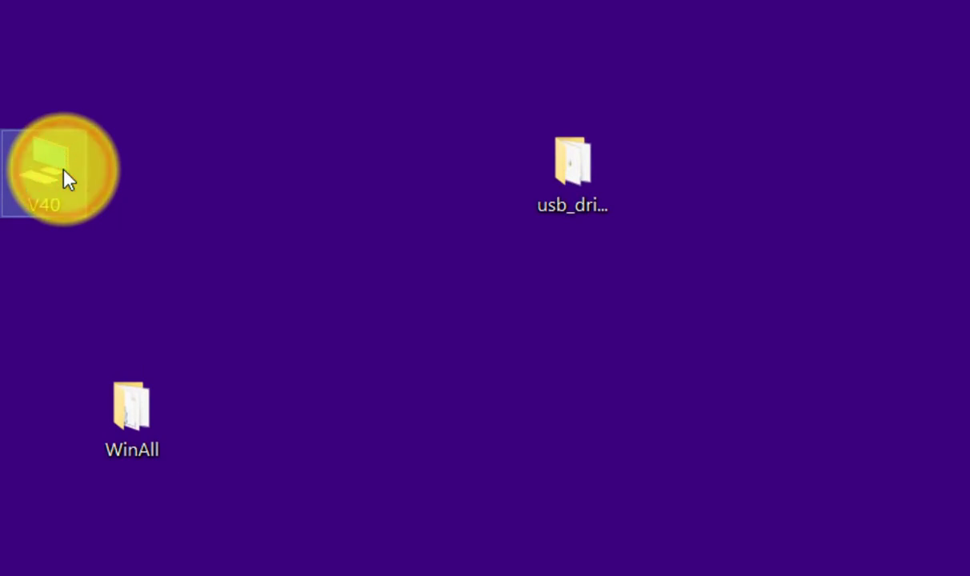
{"action": "right_click", "coordinate": [64, 172]}
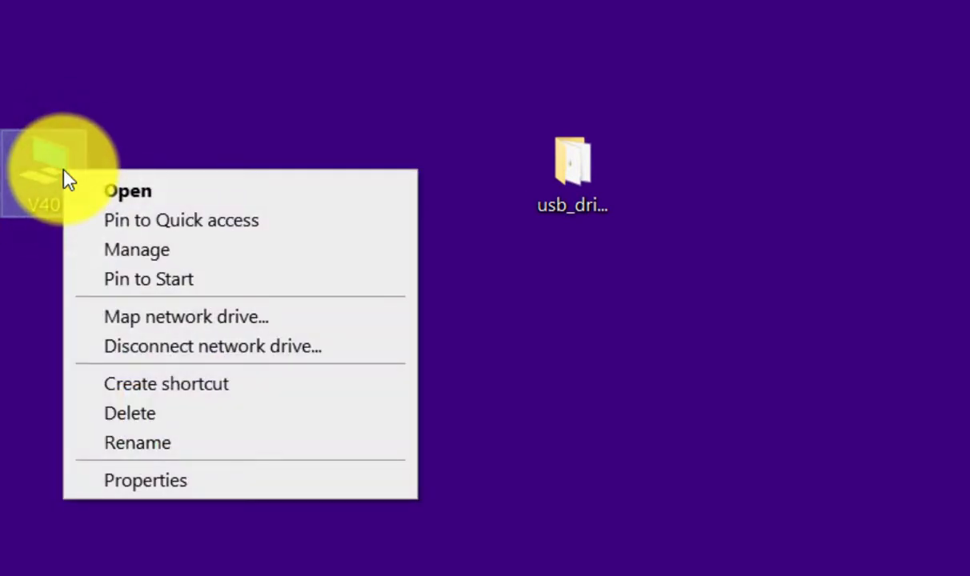
{"action": "left_click", "coordinate": [121, 257]}
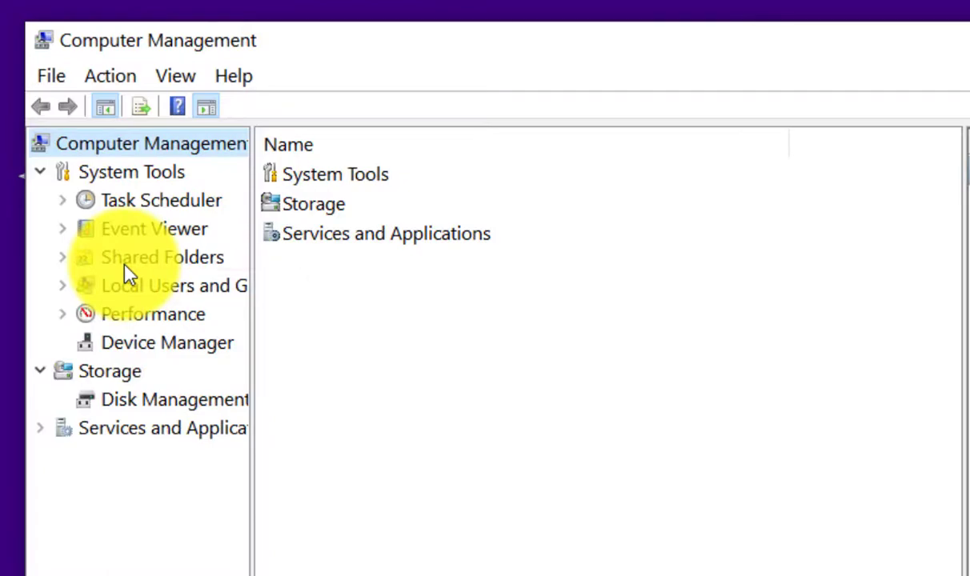
{"action": "left_click", "coordinate": [138, 344]}
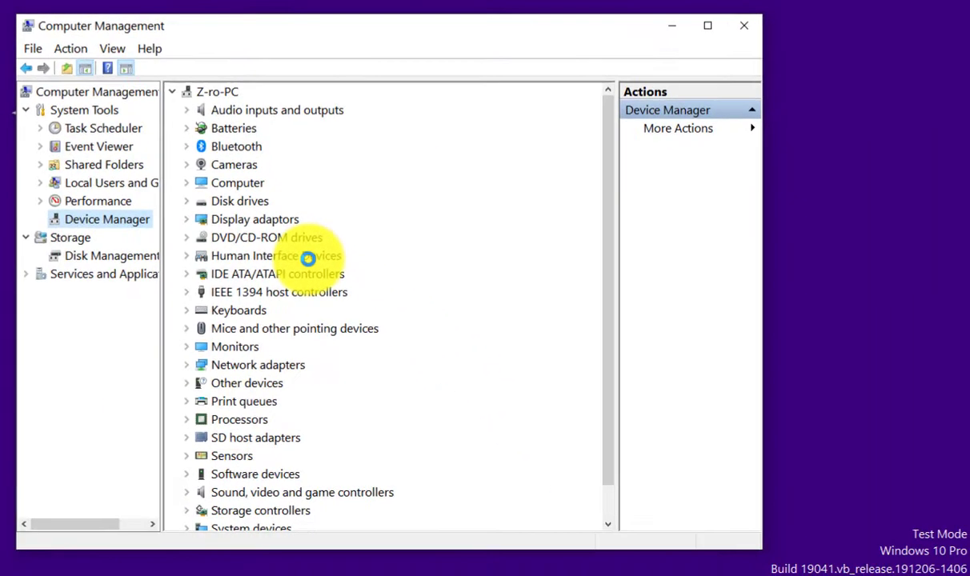
{"action": "left_click", "coordinate": [187, 383]}
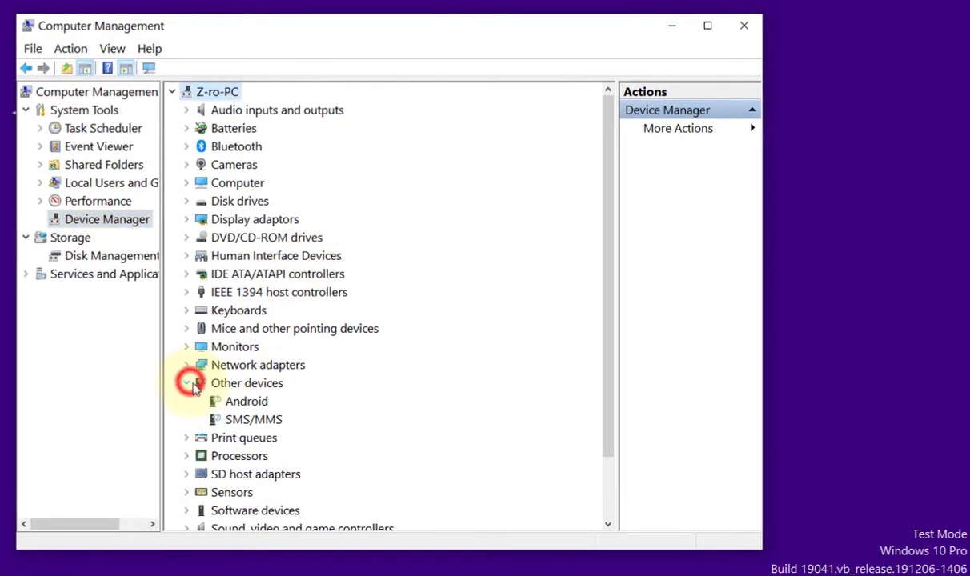
Start a manual driver update for the Android device, choosing from the available drivers with Show All Devices as the type.
{"action": "right_click", "coordinate": [243, 410]}
{"action": "left_click", "coordinate": [299, 425]}
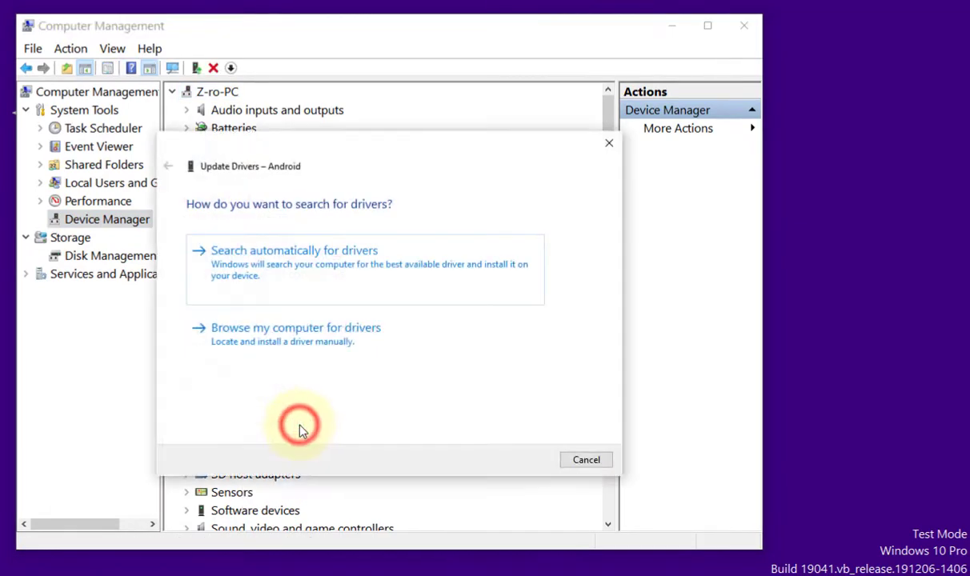
{"action": "left_click", "coordinate": [298, 344]}
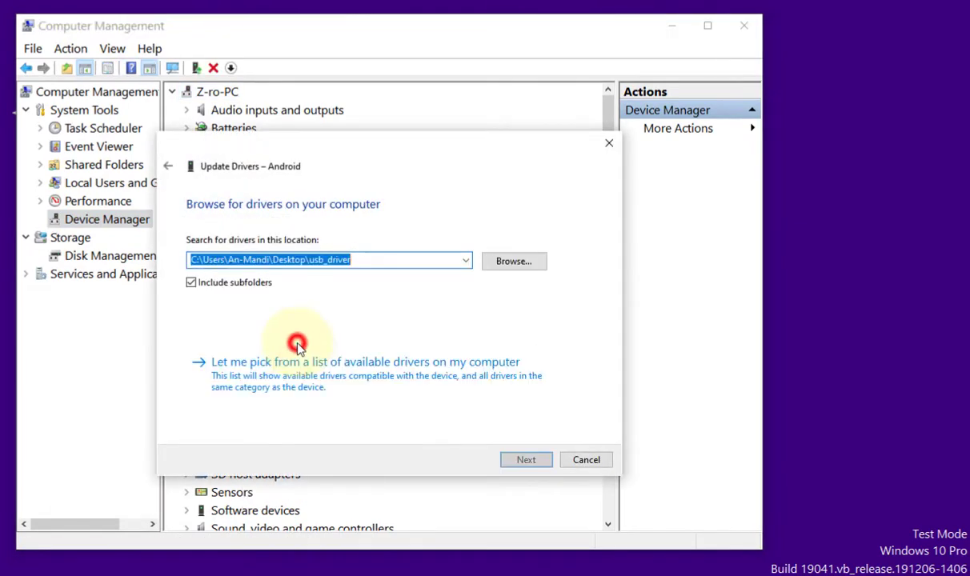
{"action": "left_click", "coordinate": [378, 378]}
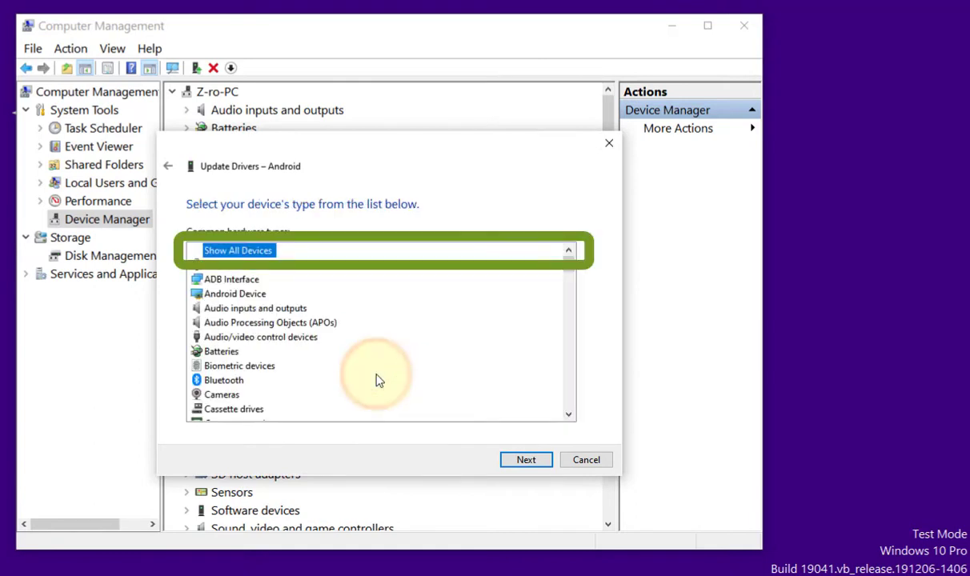
{"action": "left_click", "coordinate": [520, 458]}
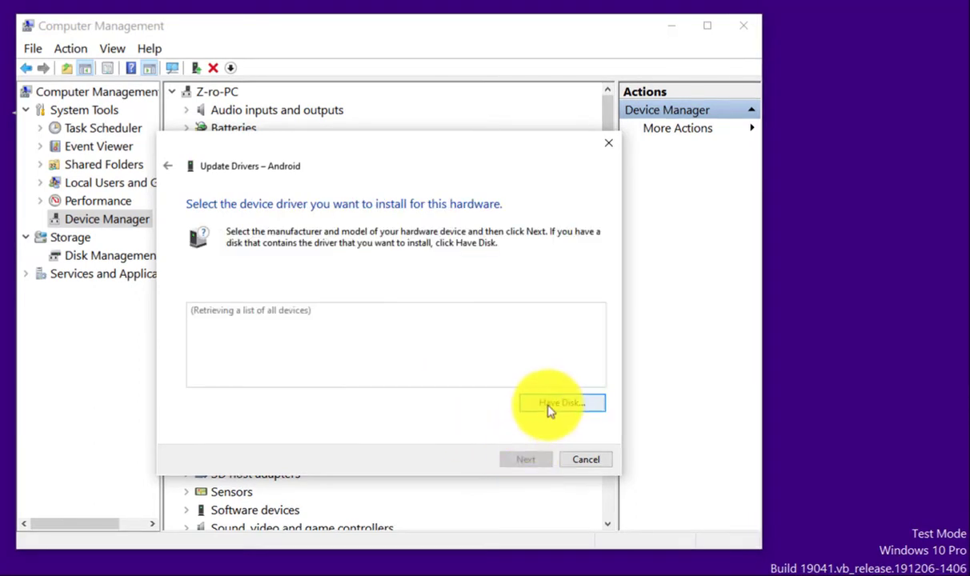
Choose the android_winusb setup file in the desktop's WinAll folder as the driver's installation disk source.
{"action": "left_click", "coordinate": [550, 405]}
{"action": "left_click", "coordinate": [509, 381]}
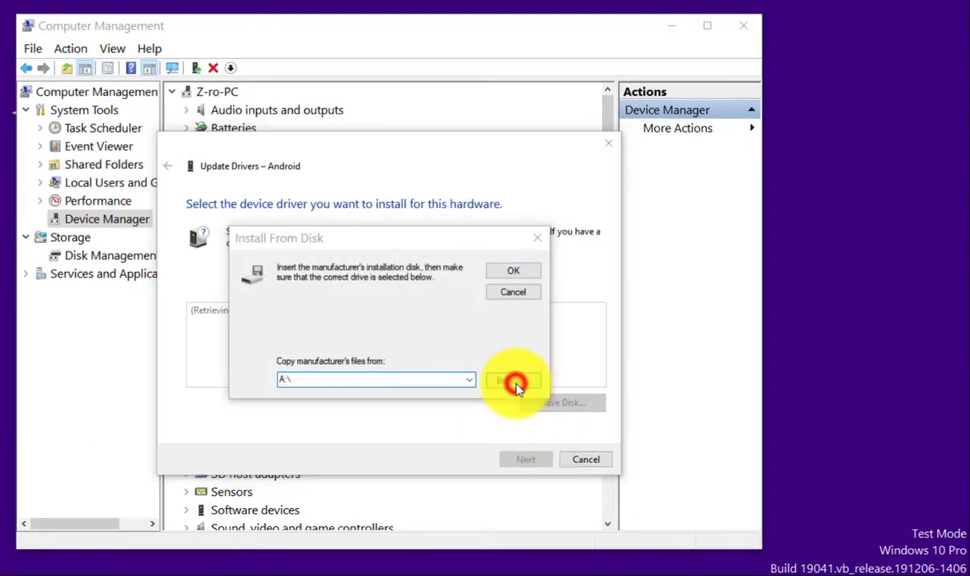
{"action": "left_click", "coordinate": [272, 392]}
{"action": "scroll", "coordinate": [499, 428], "scroll_direction": "down", "scroll_amount": 1}
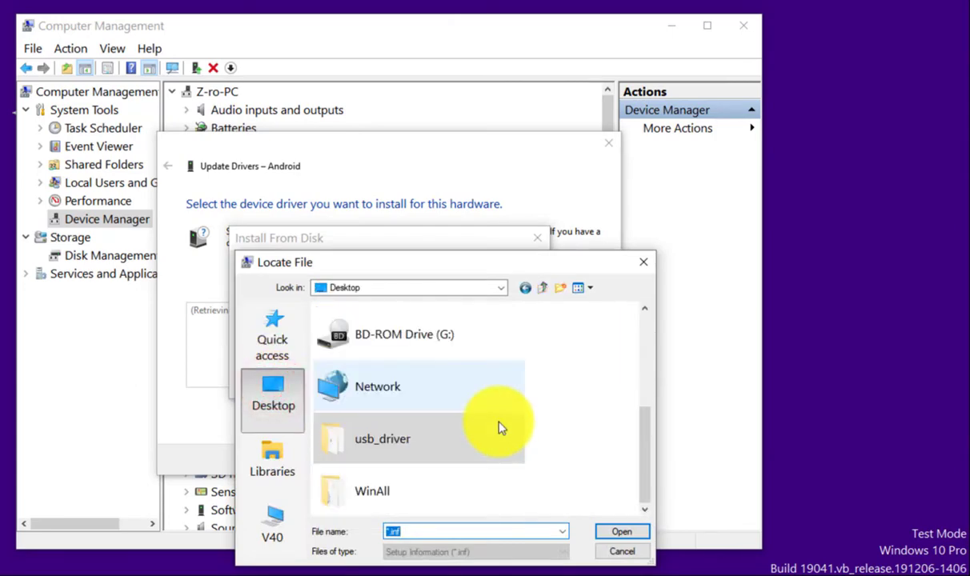
{"action": "double_click", "coordinate": [435, 496]}
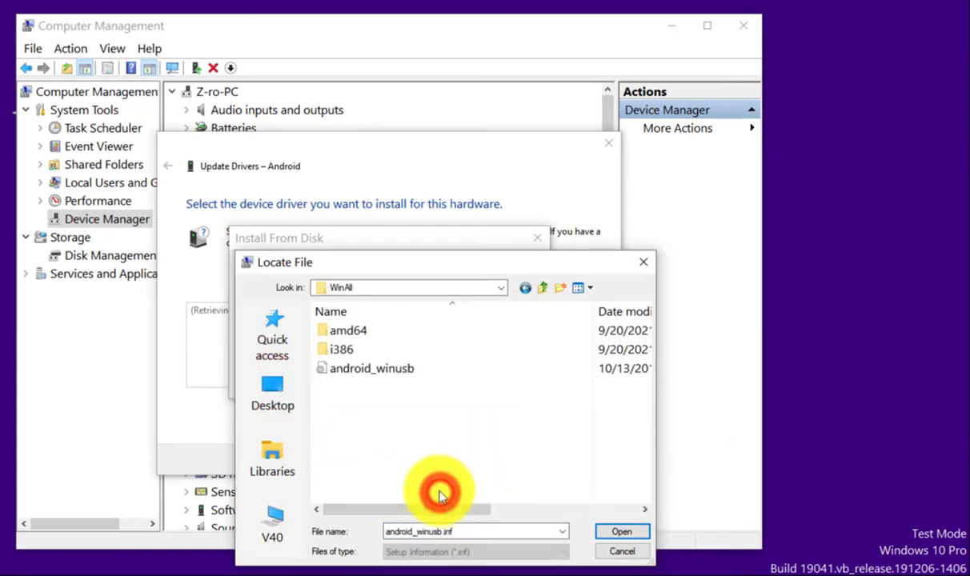
{"action": "double_click", "coordinate": [378, 371]}
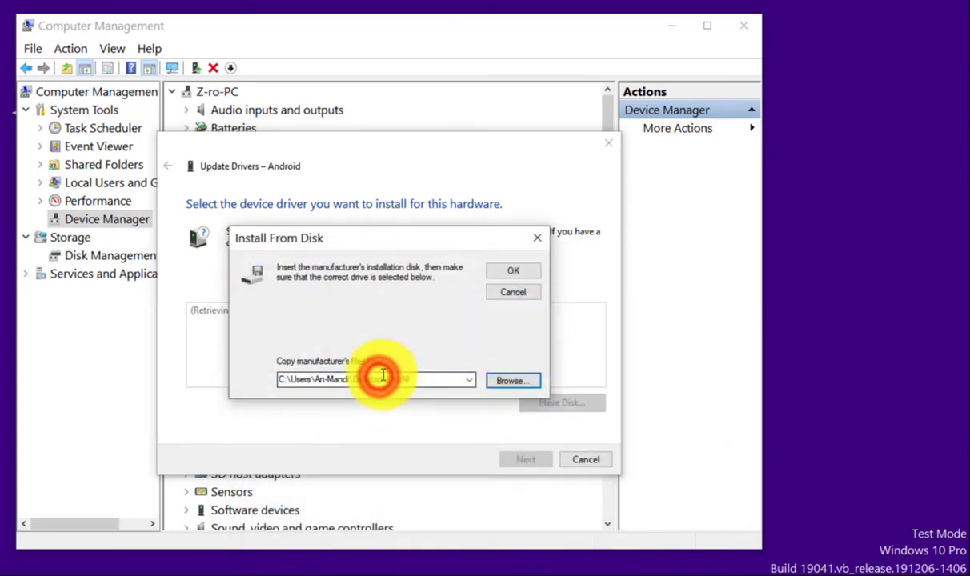
Install the Android Bootloader Interface driver from the chosen source, then close the update wizard and Computer Management.
{"action": "left_click", "coordinate": [521, 274]}
{"action": "left_click", "coordinate": [530, 461]}
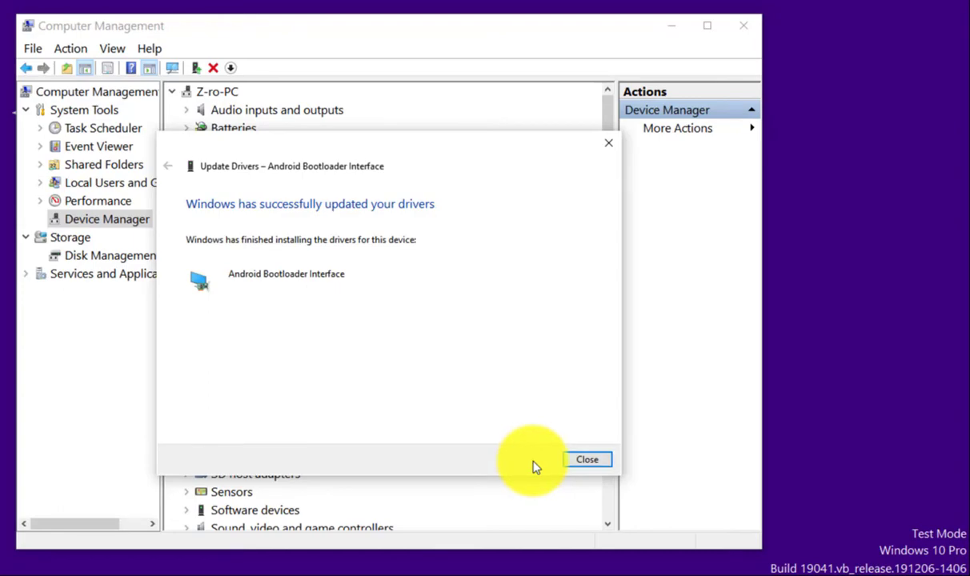
{"action": "left_click", "coordinate": [585, 462]}
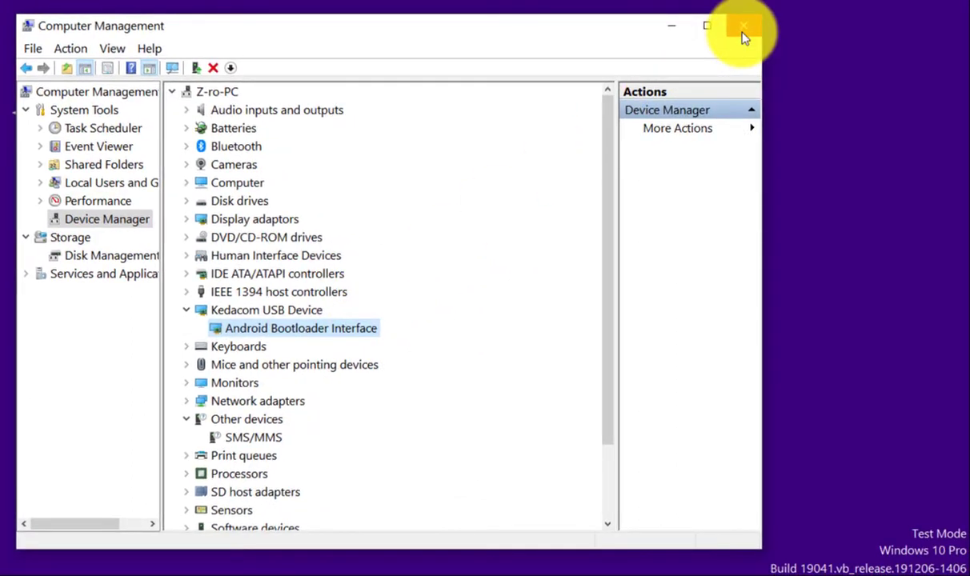
{"action": "left_click", "coordinate": [744, 32]}
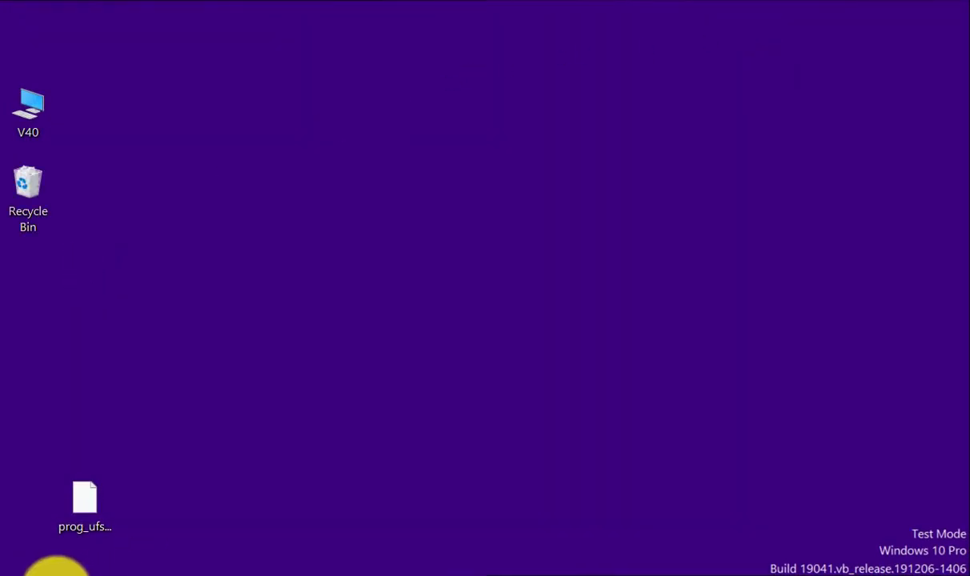
Find Command Prompt with the search cmd, run it as administrator and allow it to make changes.
{"action": "left_click", "coordinate": [56, 570]}
{"action": "type", "text": "cmd"}
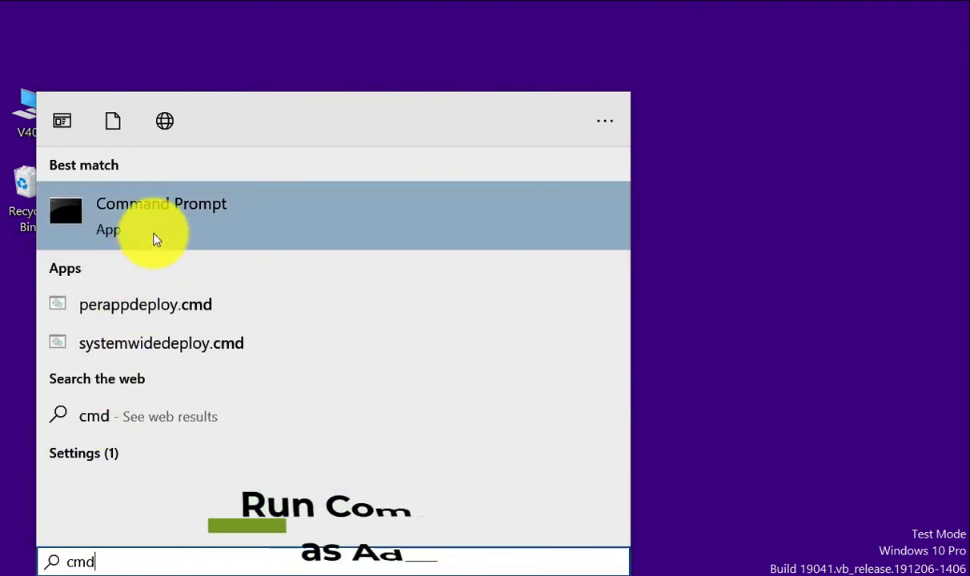
{"action": "right_click", "coordinate": [154, 238]}
{"action": "left_click", "coordinate": [224, 265]}
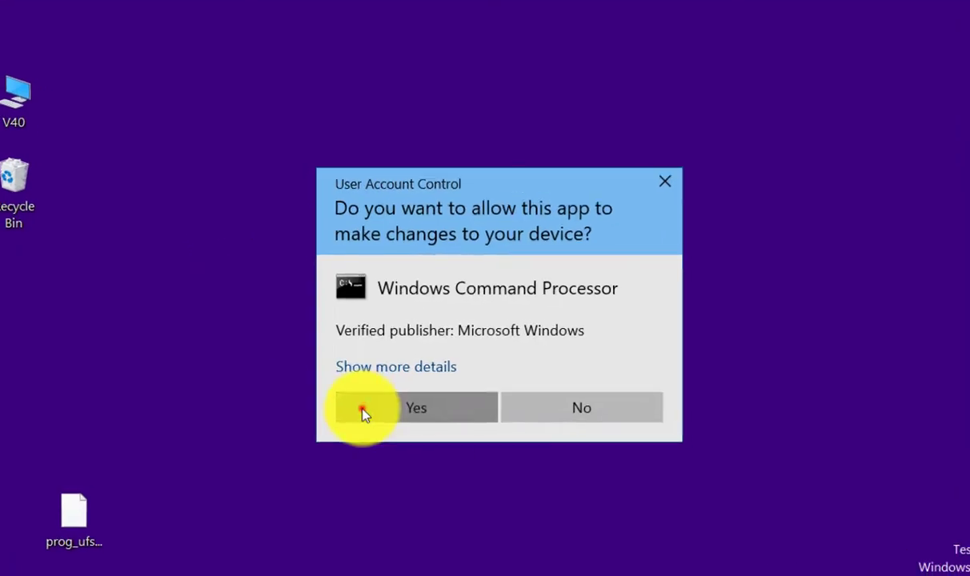
{"action": "left_click", "coordinate": [365, 410]}
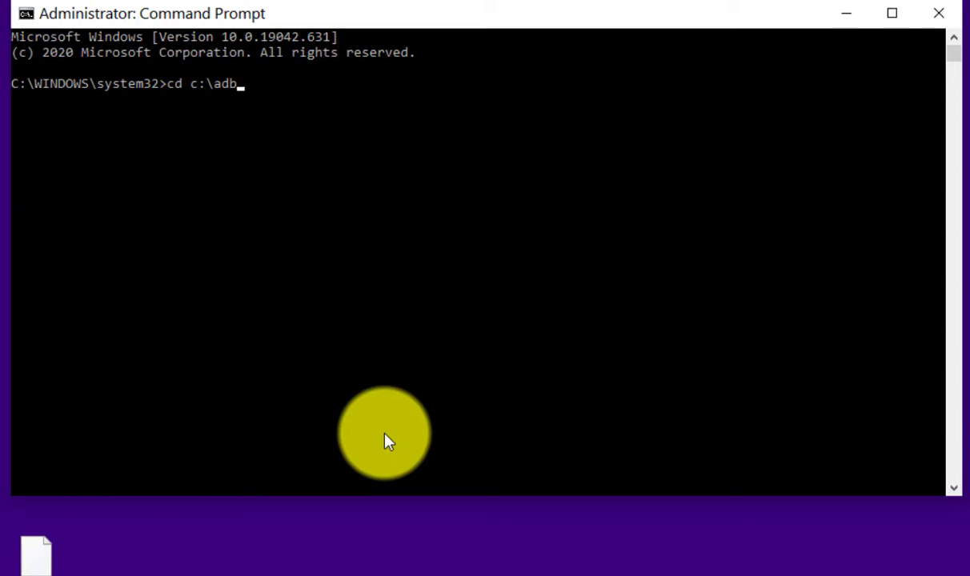
Change to the c:\adb directory and check the phone's connection with fastboot devices.
{"action": "key", "text": "Return"}
{"action": "type", "text": "f"}
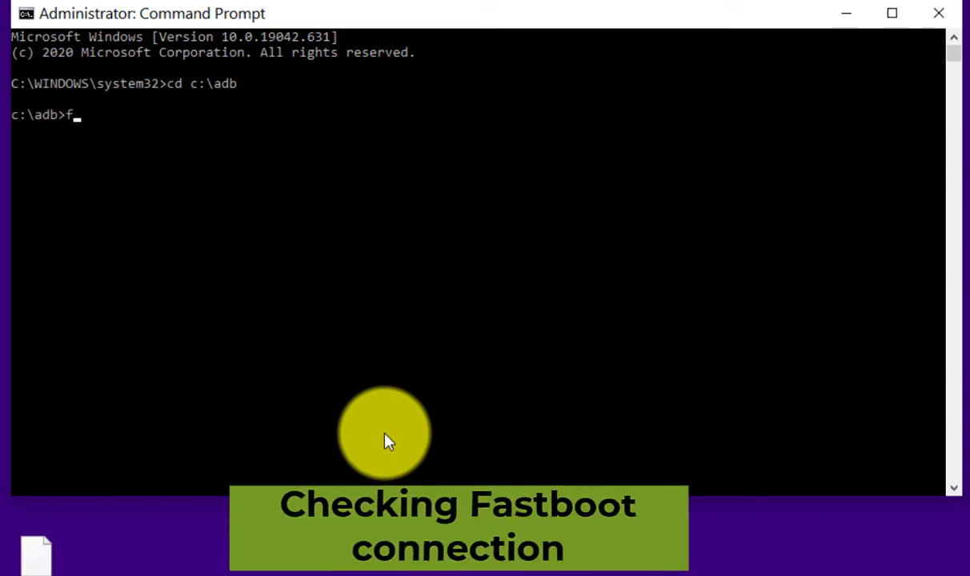
{"action": "type", "text": "astboot devices"}
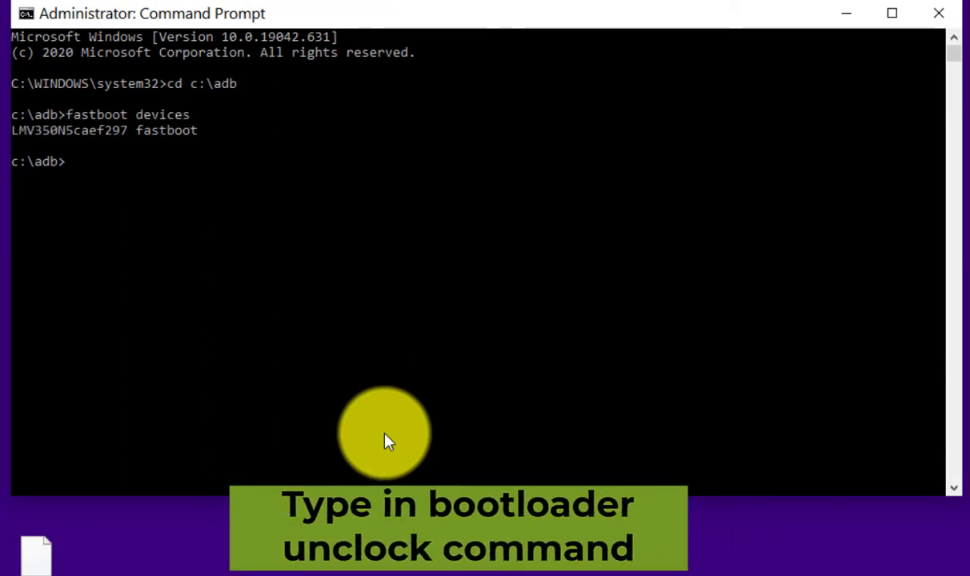
Unlock the phone's bootloader by running fastboot oem unlock.
{"action": "type", "text": "astboot oem unloc"}
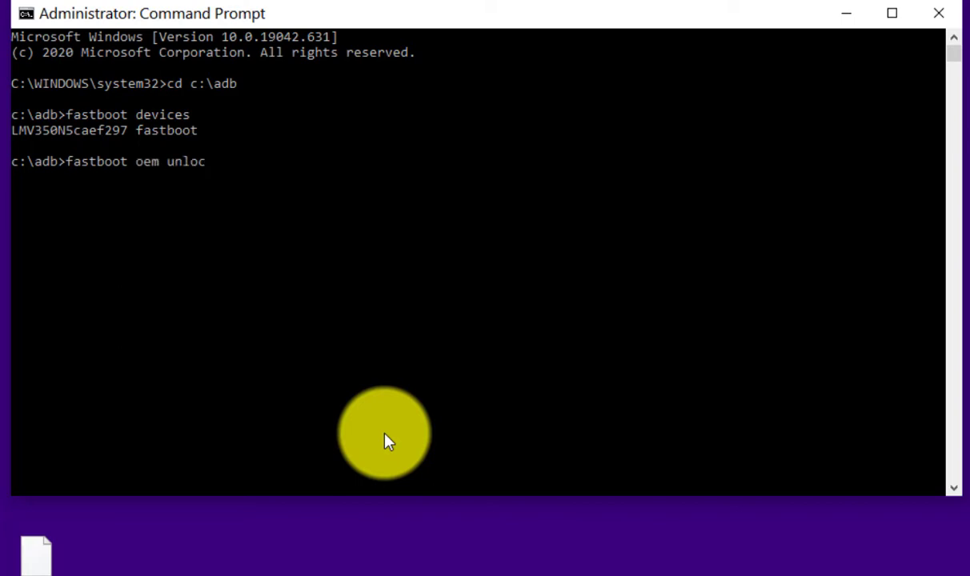
{"action": "type", "text": "k"}
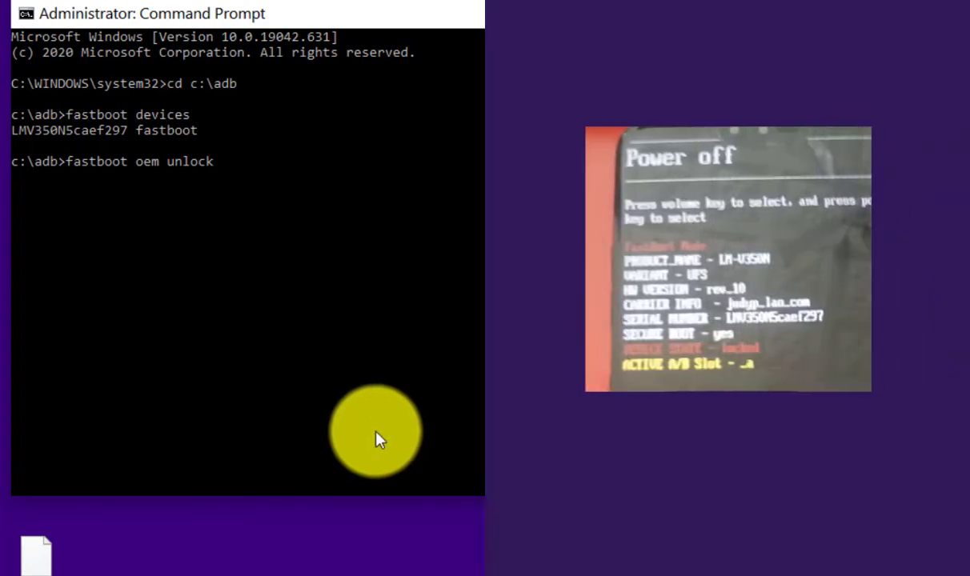
{"action": "key", "text": "Return"}
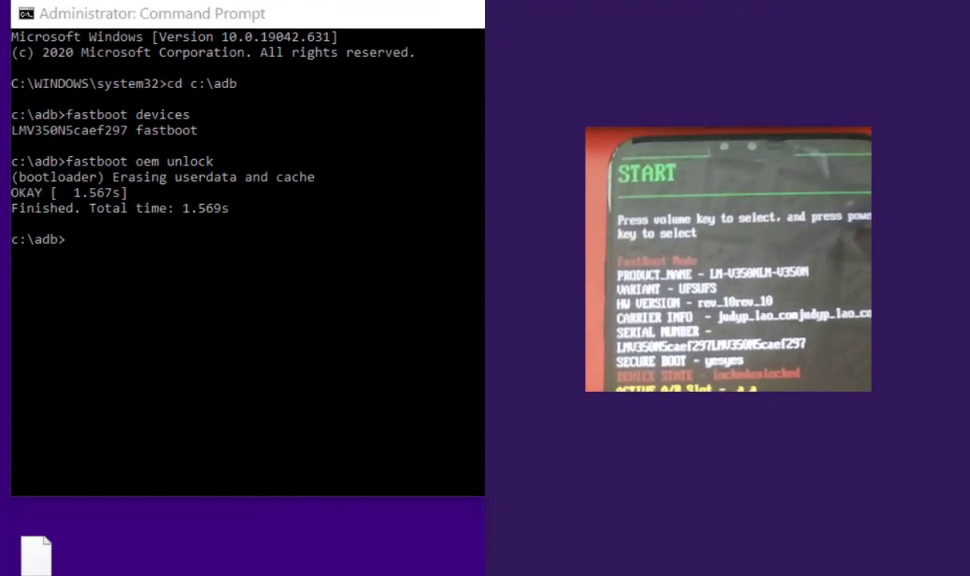
{"action": "left_click", "coordinate": [426, 60]}
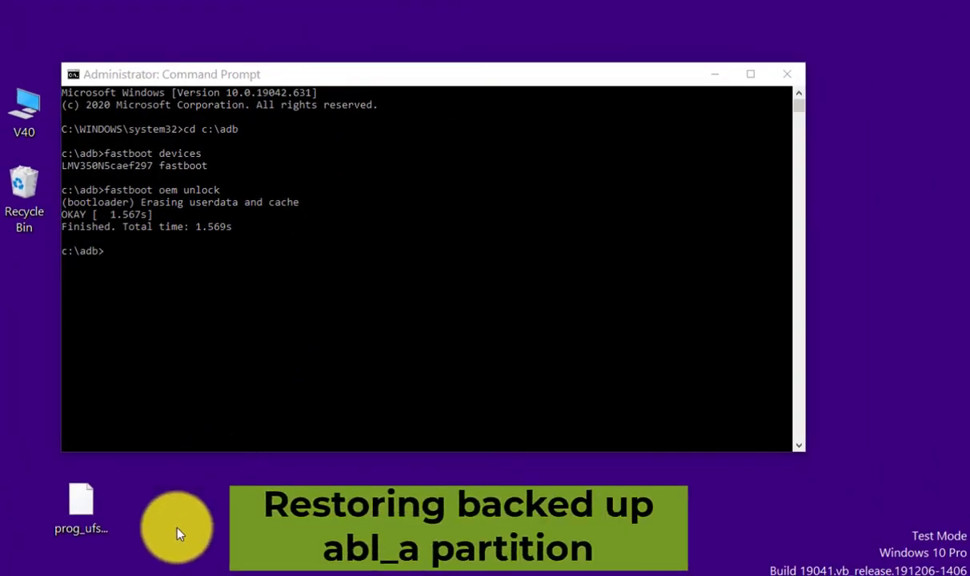
Switch to the open COMPORT_10 folder window and copy the backed-up abl_a.bin file.
{"action": "mouse_move", "coordinate": [128, 572]}
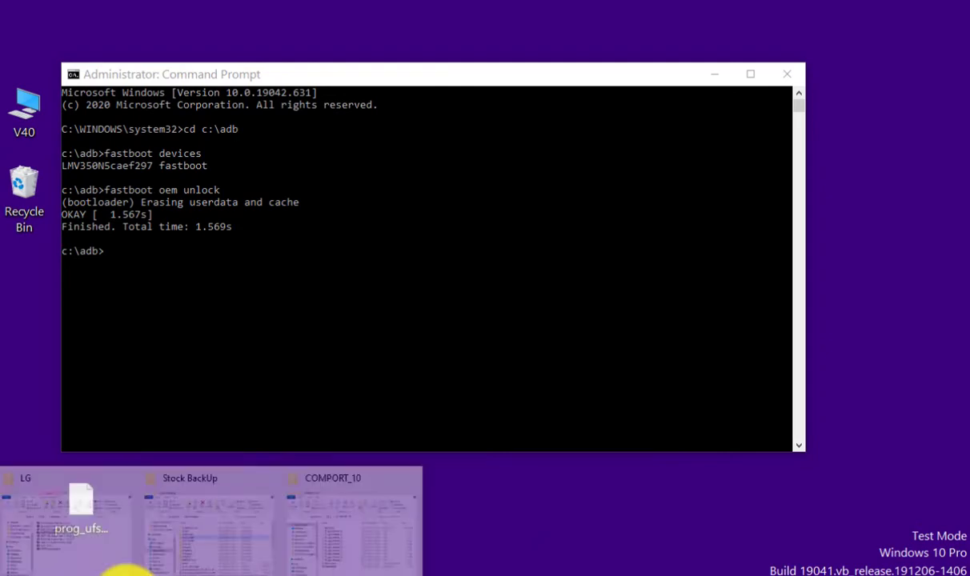
{"action": "left_click", "coordinate": [316, 528]}
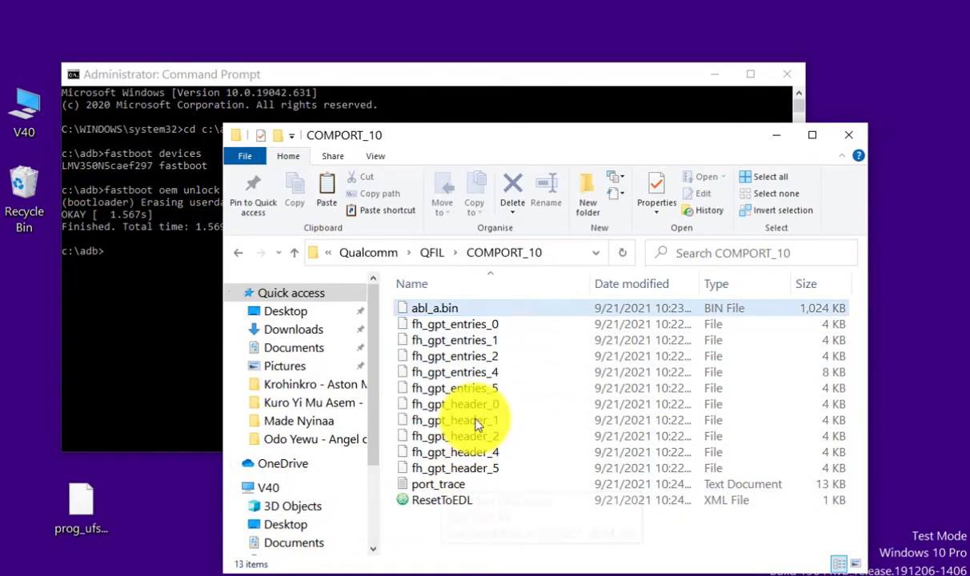
{"action": "left_click", "coordinate": [504, 313]}
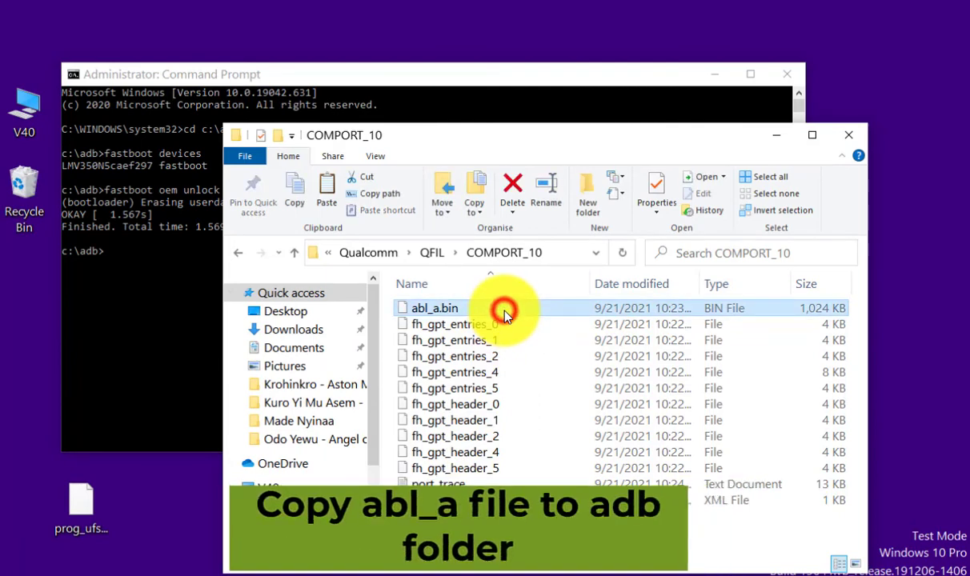
{"action": "right_click", "coordinate": [505, 312]}
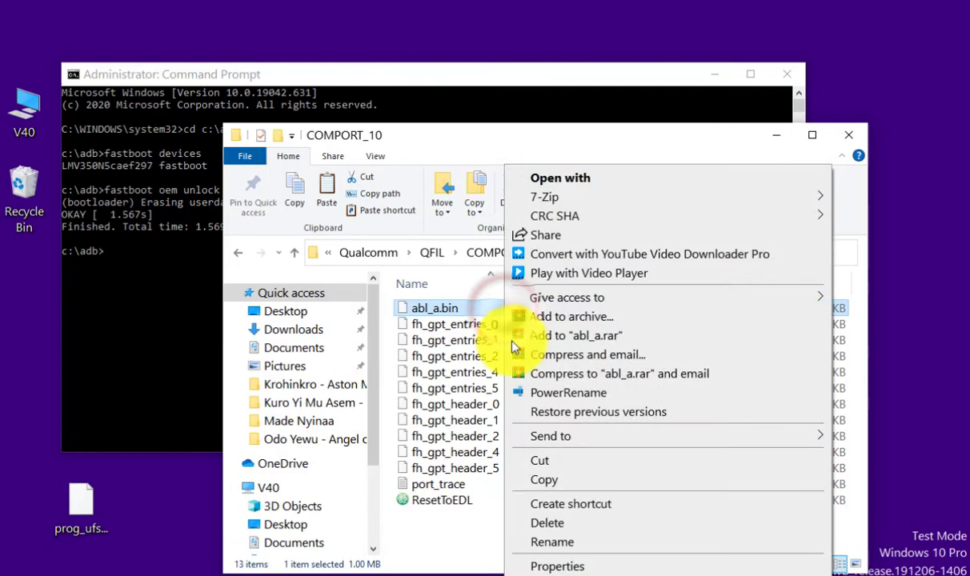
{"action": "left_click", "coordinate": [544, 480]}
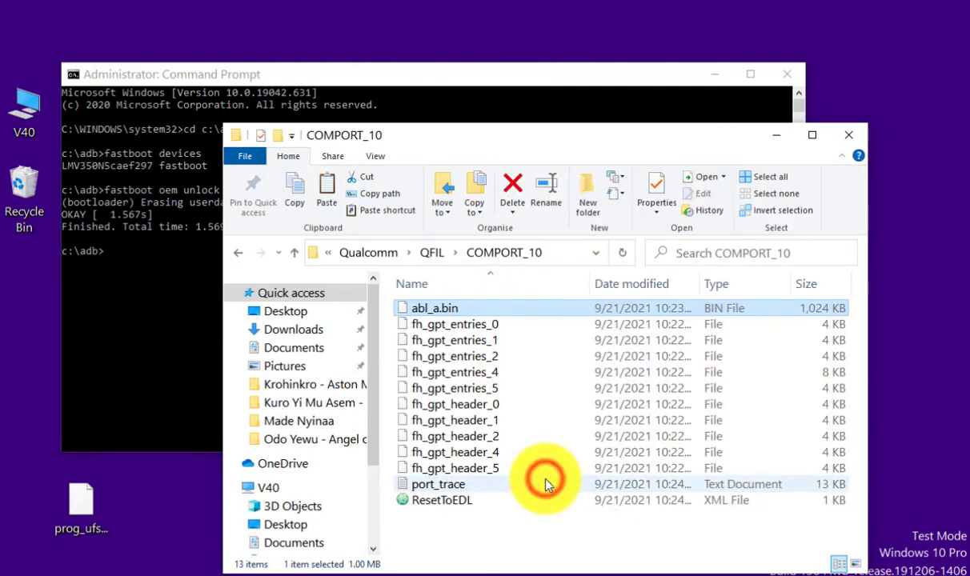
Go to the adb folder on Local Disk (C:) in the same window.
{"action": "left_click", "coordinate": [303, 490]}
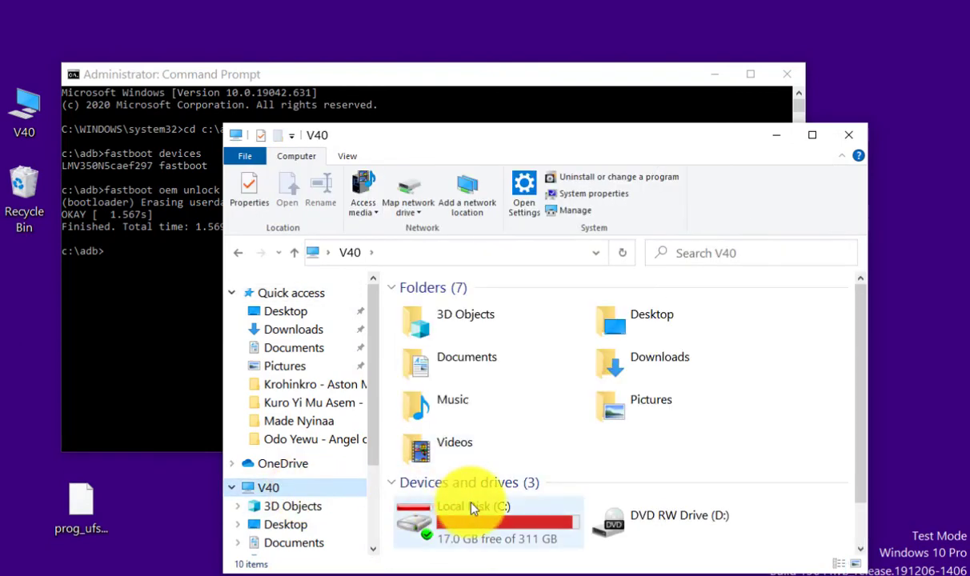
{"action": "left_click", "coordinate": [472, 506]}
{"action": "double_click", "coordinate": [472, 506]}
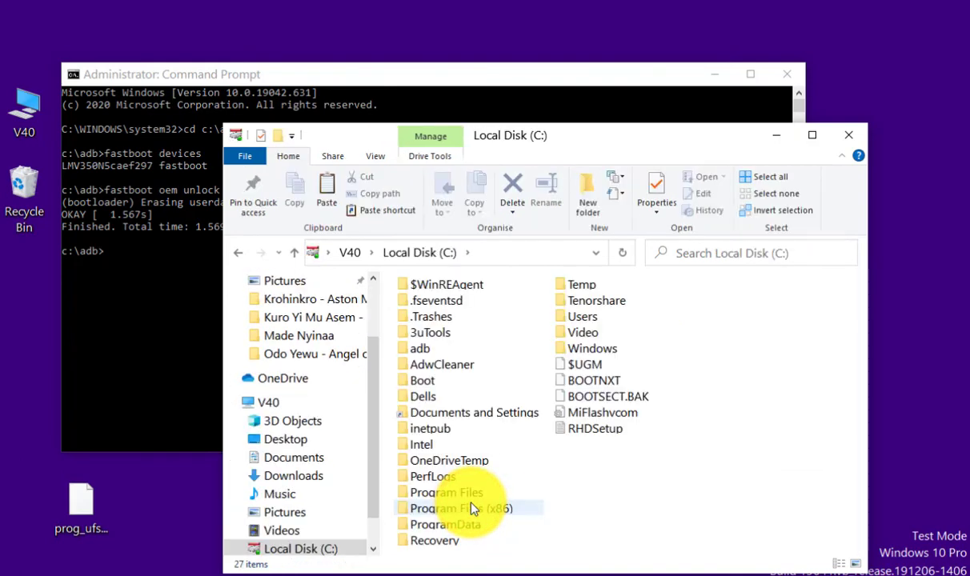
{"action": "double_click", "coordinate": [427, 348]}
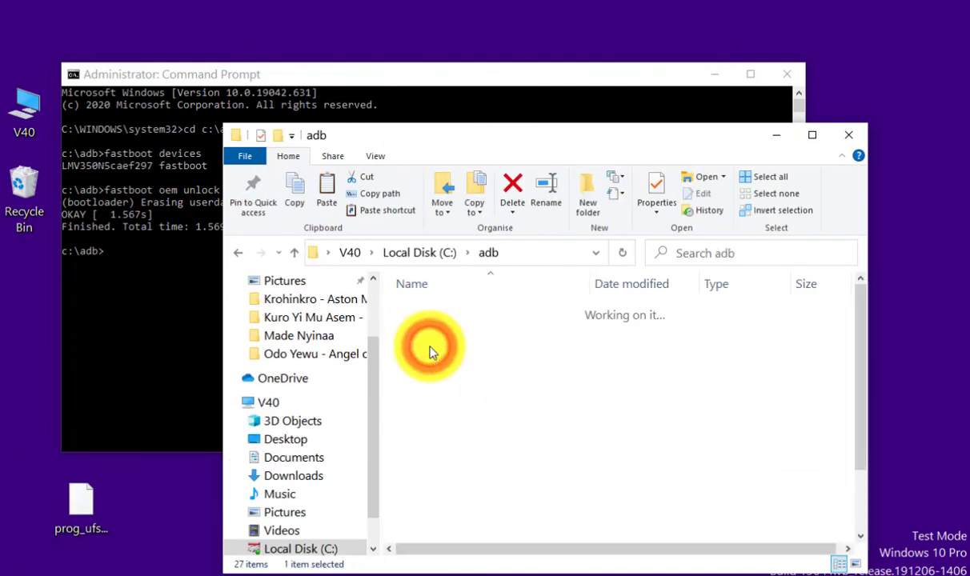
{"action": "scroll", "coordinate": [582, 468], "scroll_direction": "down", "scroll_amount": 2}
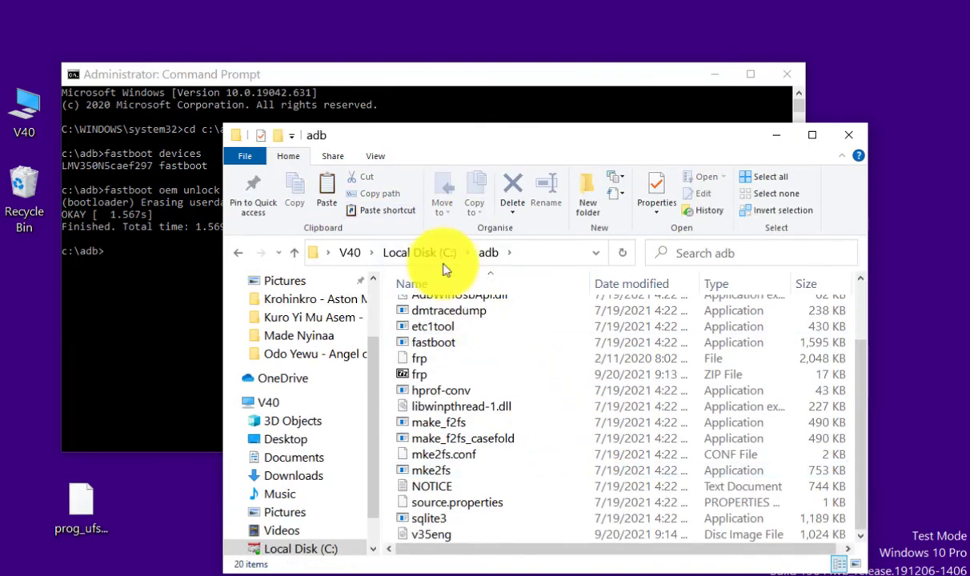
Show the adb folder's contents in List layout and paste the copied abl_a.bin file into it.
{"action": "left_click", "coordinate": [373, 158]}
{"action": "left_click", "coordinate": [390, 208]}
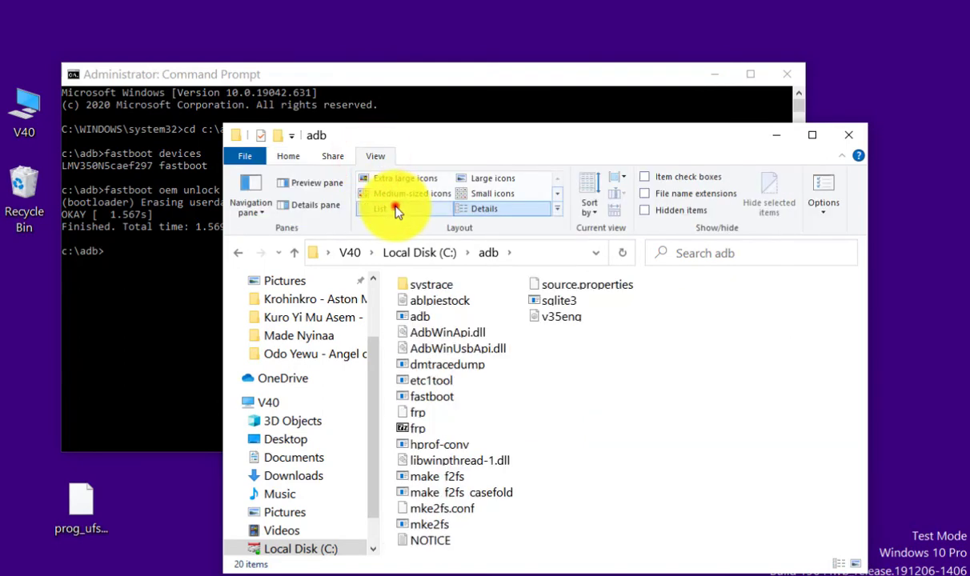
{"action": "left_click", "coordinate": [590, 396]}
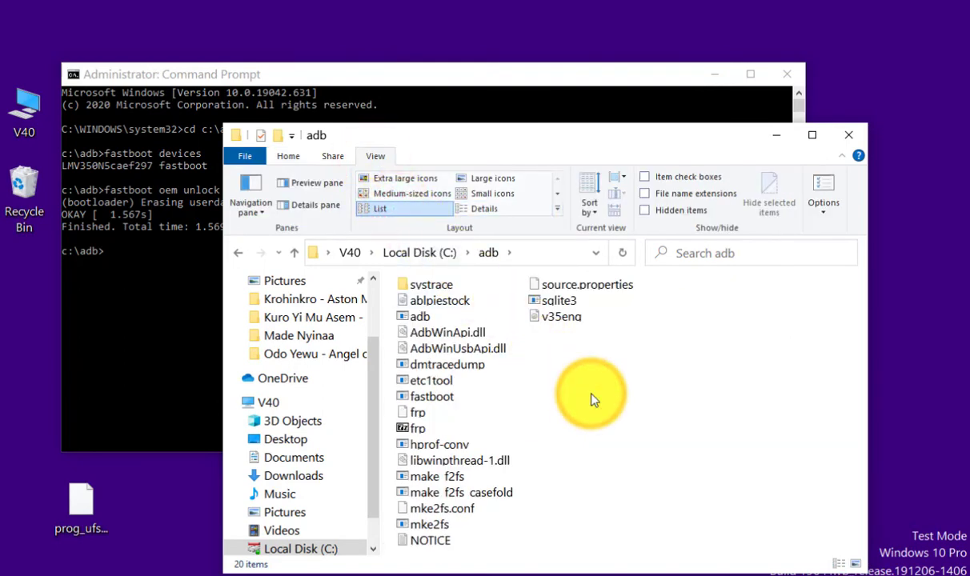
{"action": "right_click", "coordinate": [593, 400]}
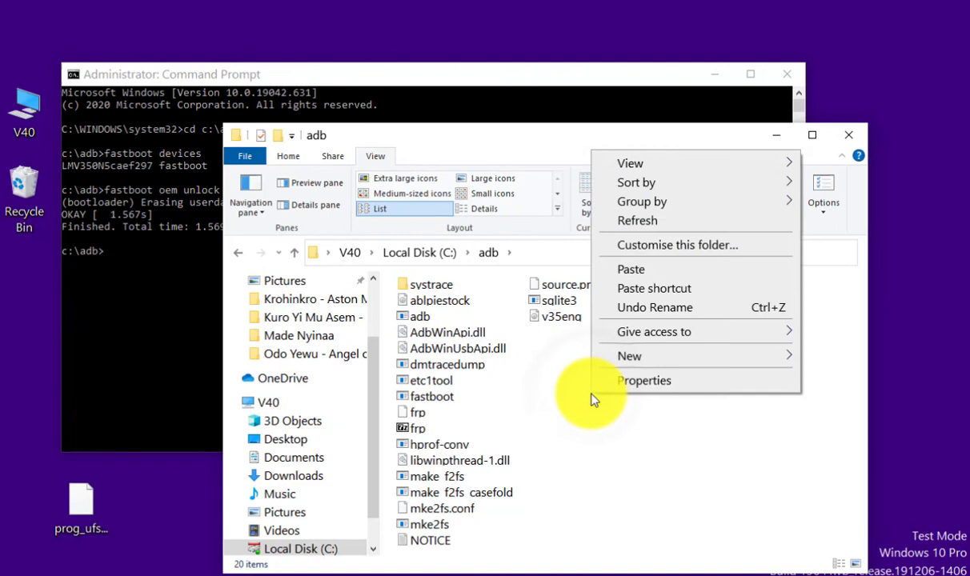
{"action": "left_click", "coordinate": [626, 273]}
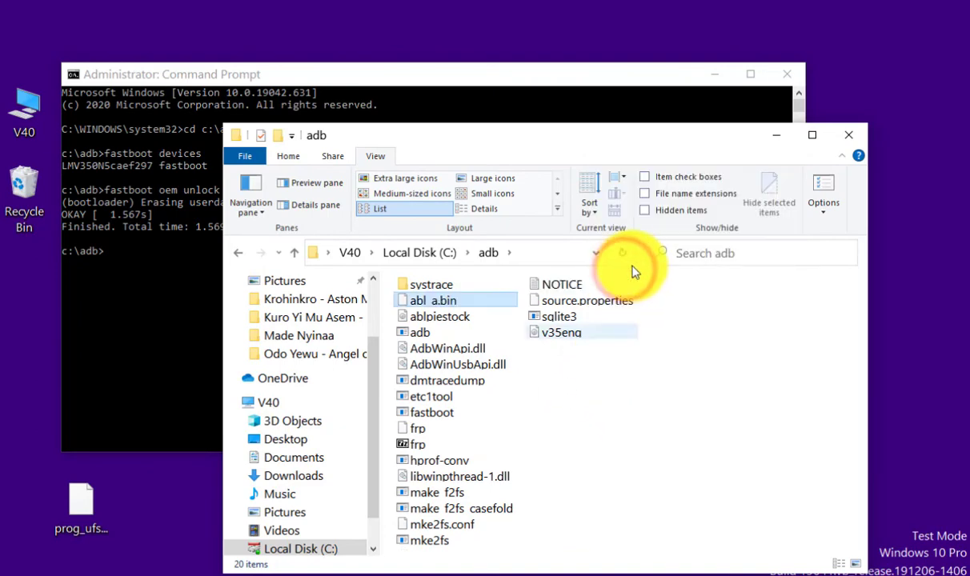